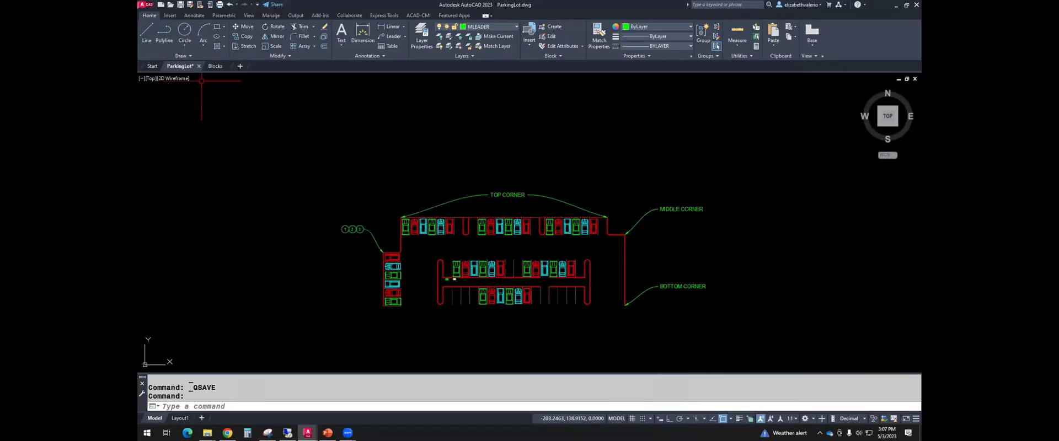
Open the green R block between the two parking rows in the Block Editor
scroll(449, 282, up, 8)
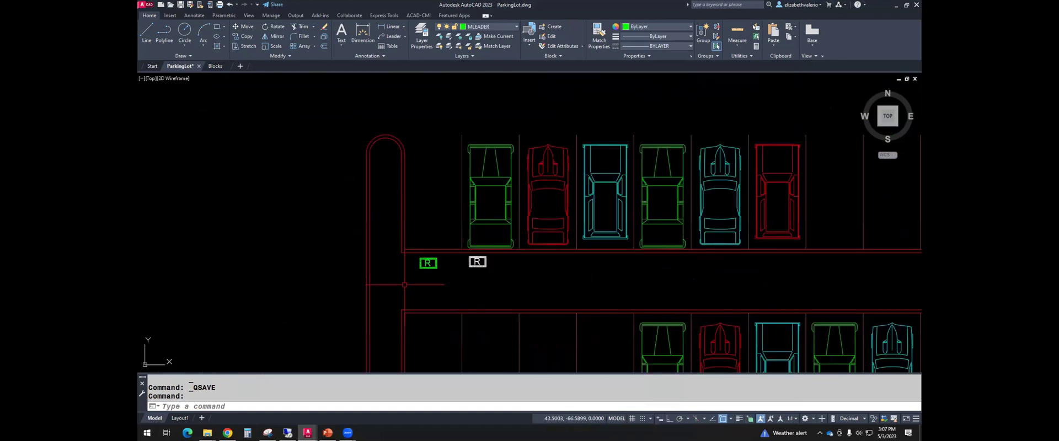
middle_drag(465, 303, 458, 257)
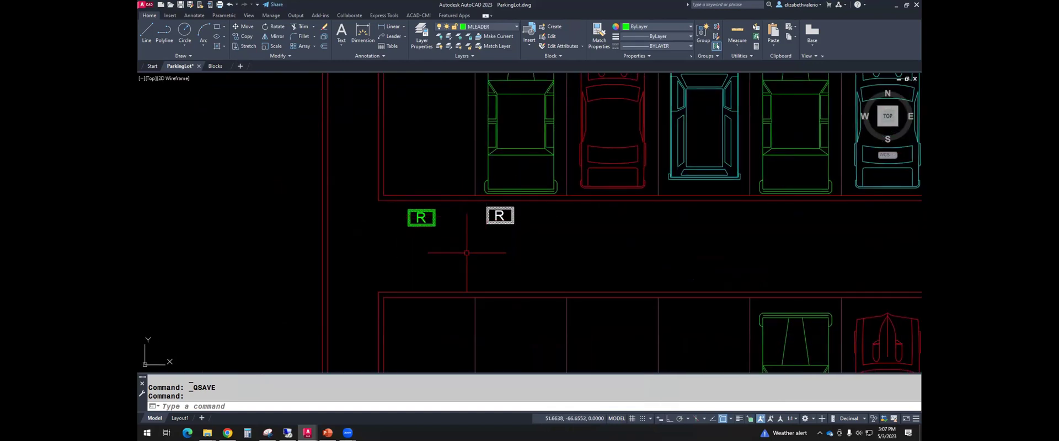
scroll(467, 253, up, 2)
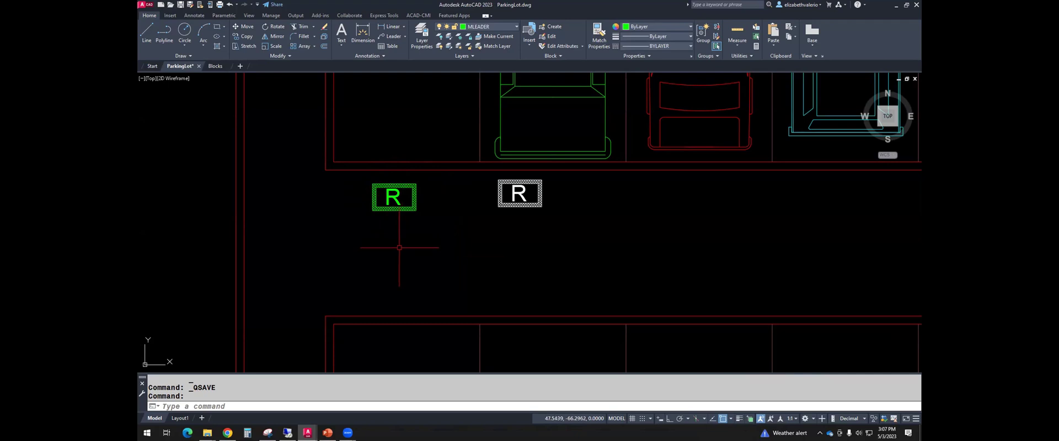
click(395, 238)
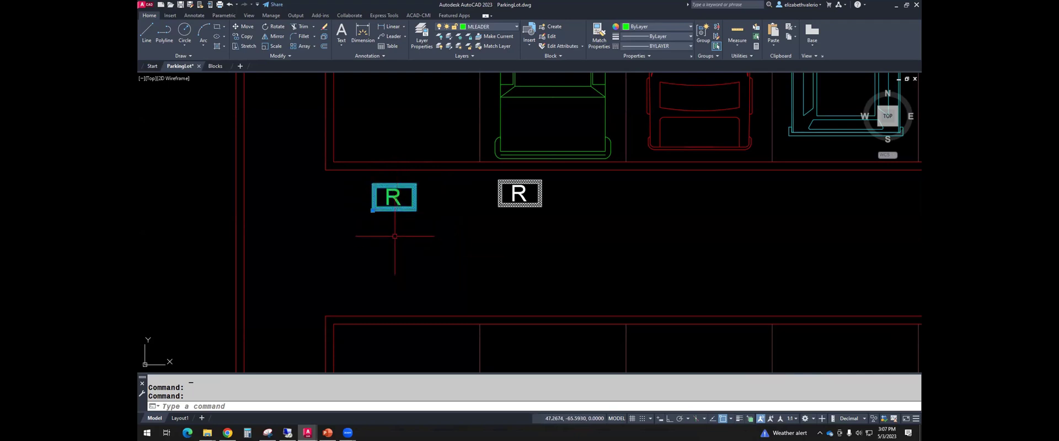
right_click(395, 236)
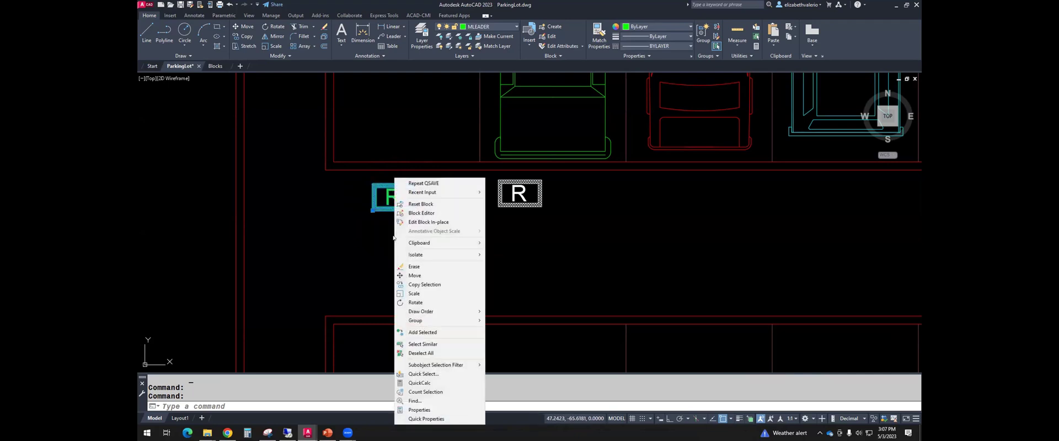
click(422, 213)
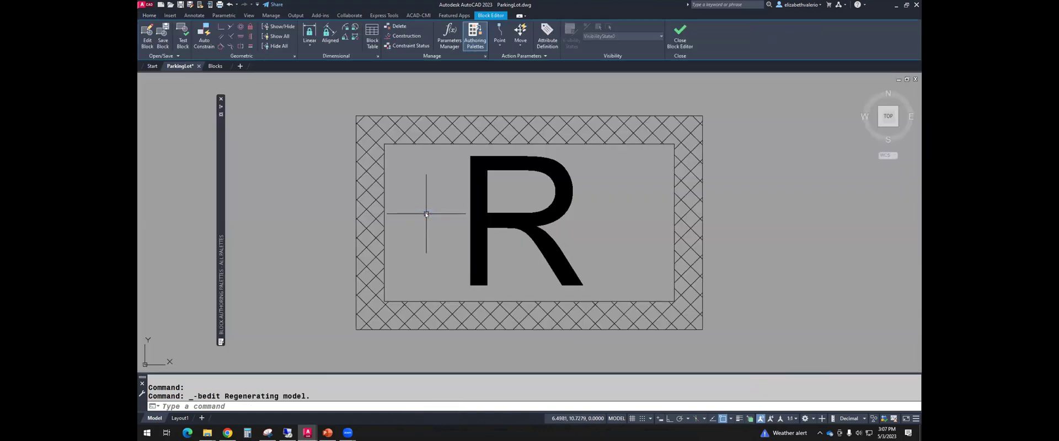
Erase the letter R from inside the hatched frame and close the block authoring palettes
click(595, 241)
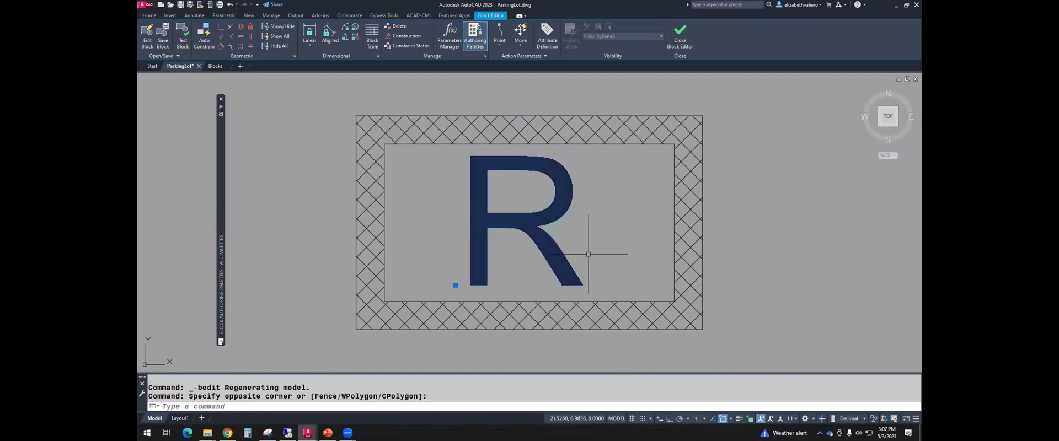
key(Delete)
scroll(578, 238, down, 2)
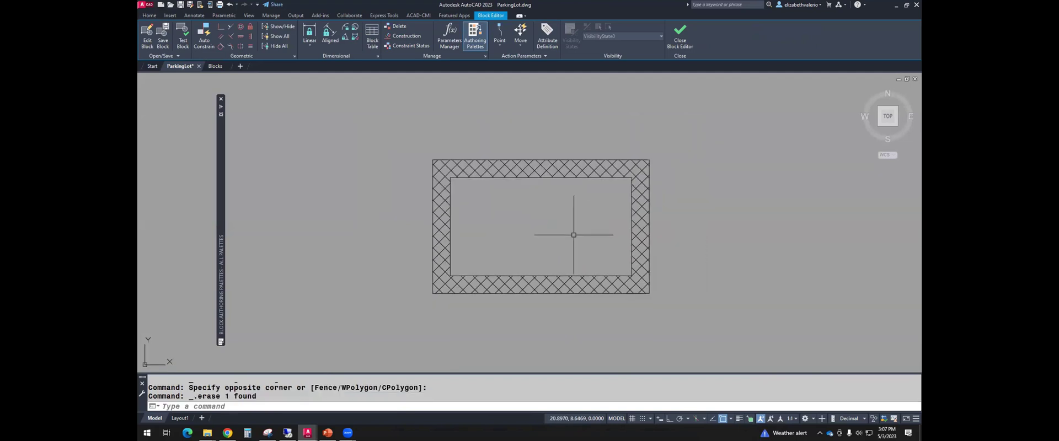
click(221, 98)
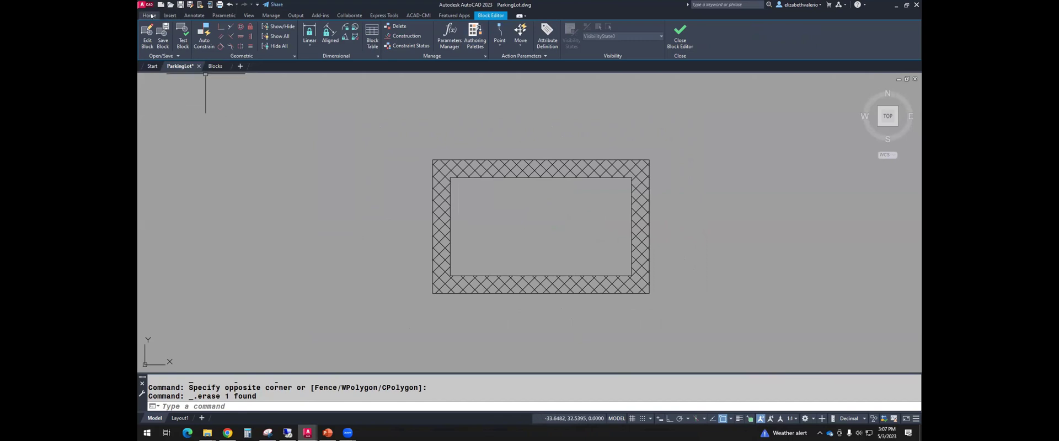
Define a block attribute with tag RECYCLE, prompt "Choose: paper/plastic/glass" and default XXXXXXXX
click(194, 16)
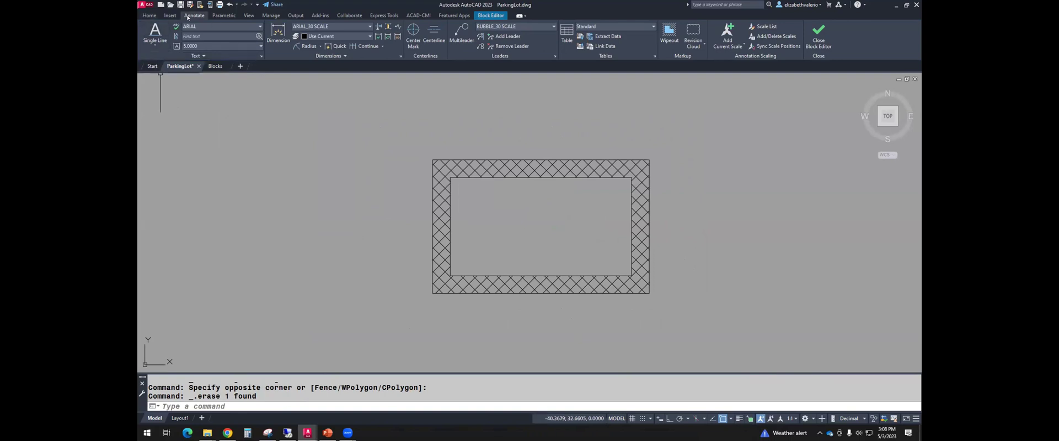
click(173, 16)
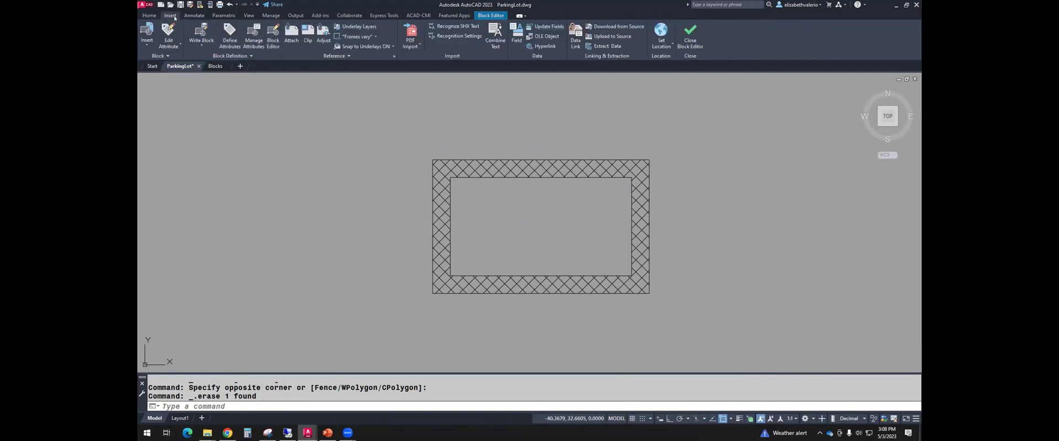
click(230, 39)
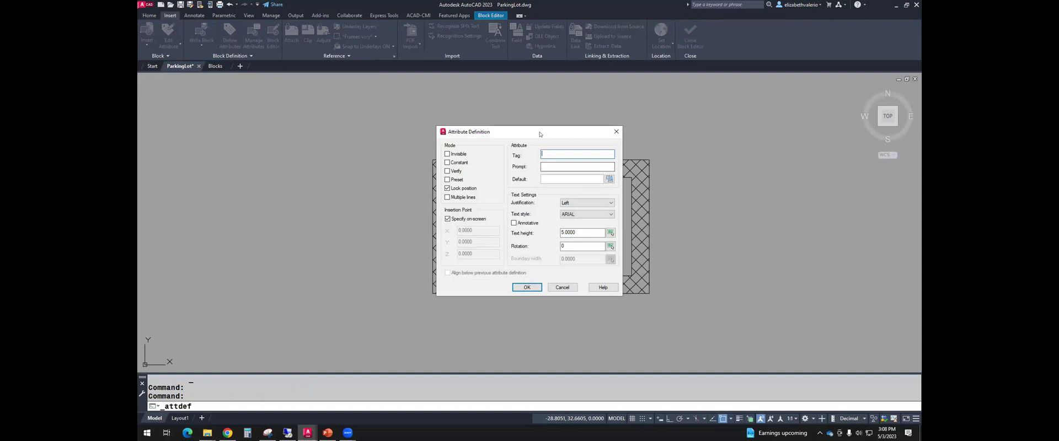
drag(540, 134, 337, 122)
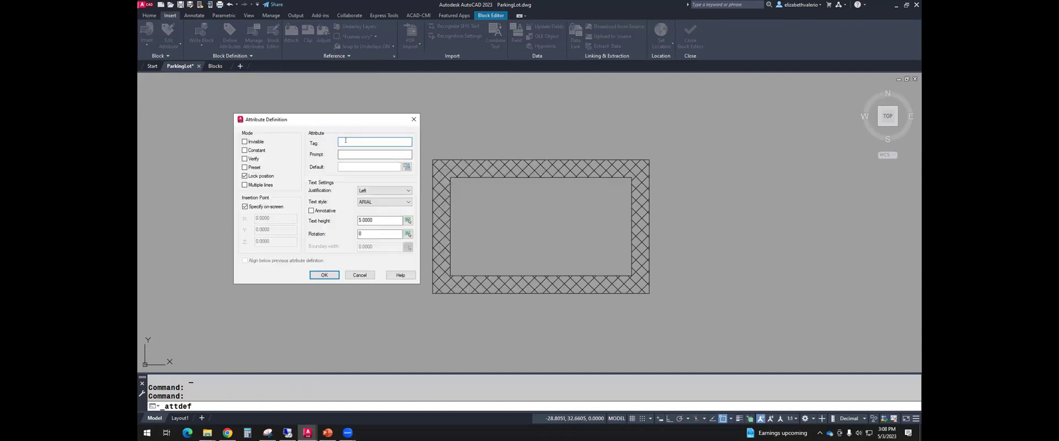
text(r)
click(351, 154)
text(Choose: paper/plastic)
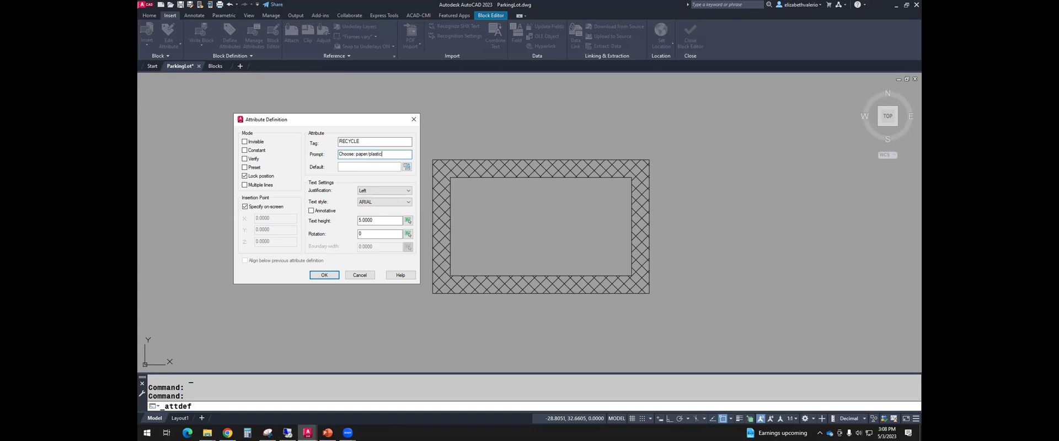
text(/glass)
text(XXXXXXXX)
Set the attribute's justification to Middle center and its text height to 11, gauging the height inside the frame first
click(380, 191)
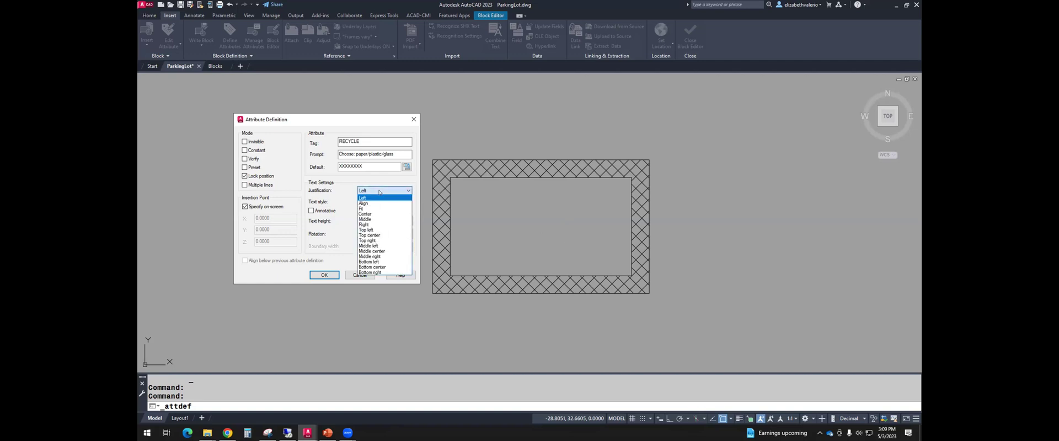
click(379, 251)
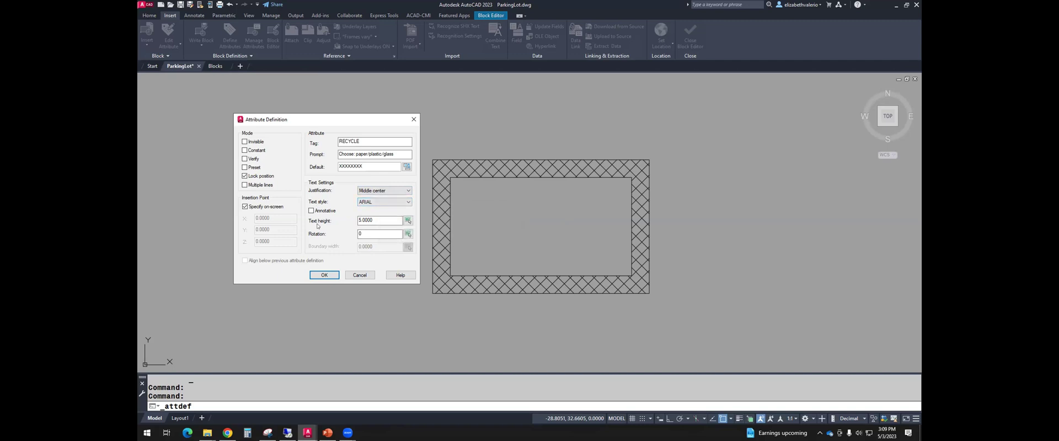
click(360, 221)
click(408, 220)
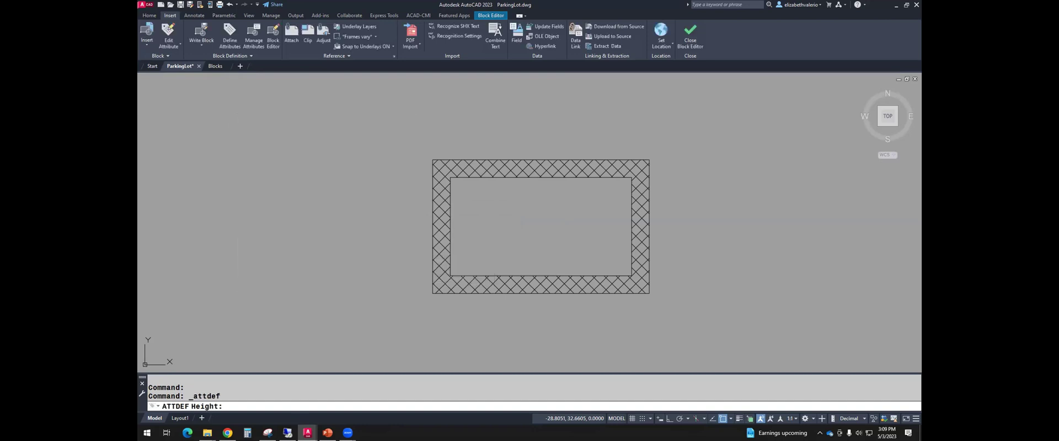
click(477, 266)
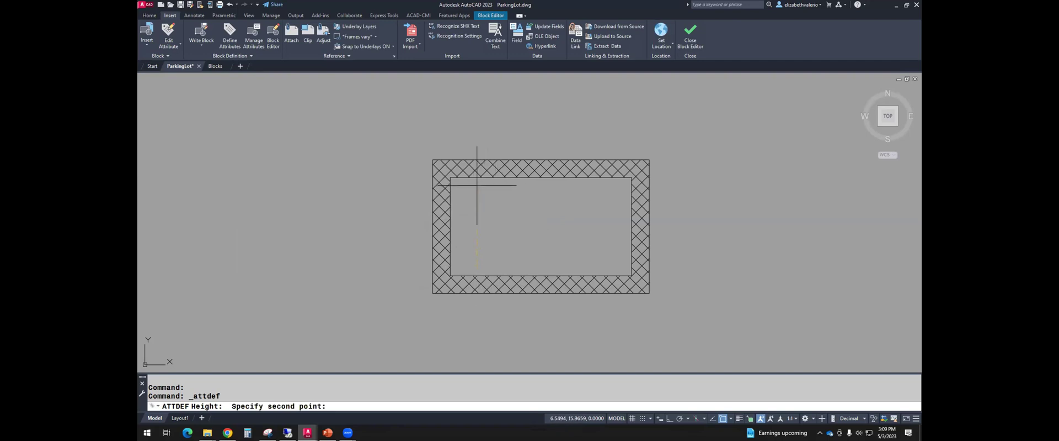
click(476, 185)
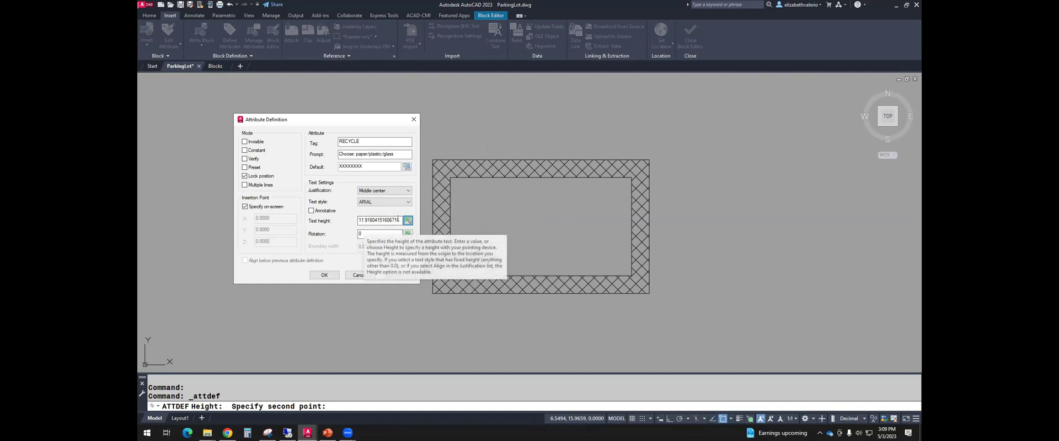
drag(398, 219, 337, 219)
text(11)
click(376, 234)
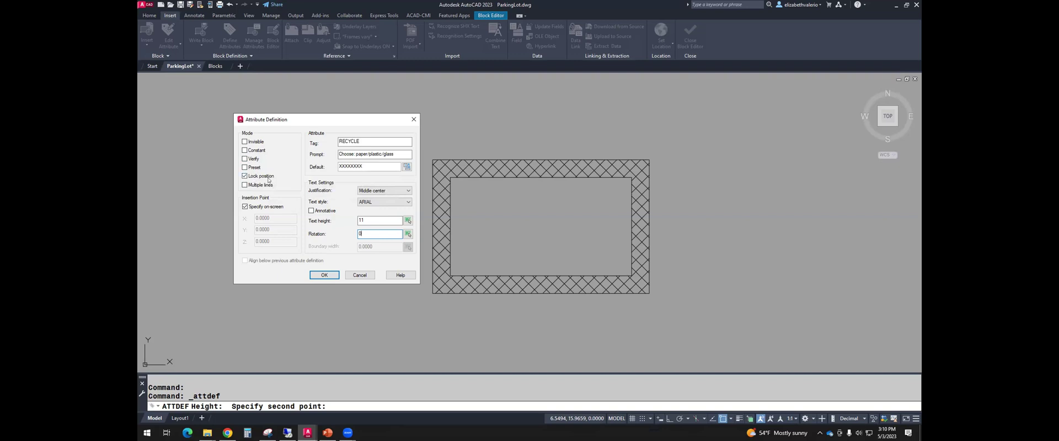
Unlock the attribute's position and place the attribute at the frame's geometric center using the Geometric Center snap
click(245, 176)
click(325, 275)
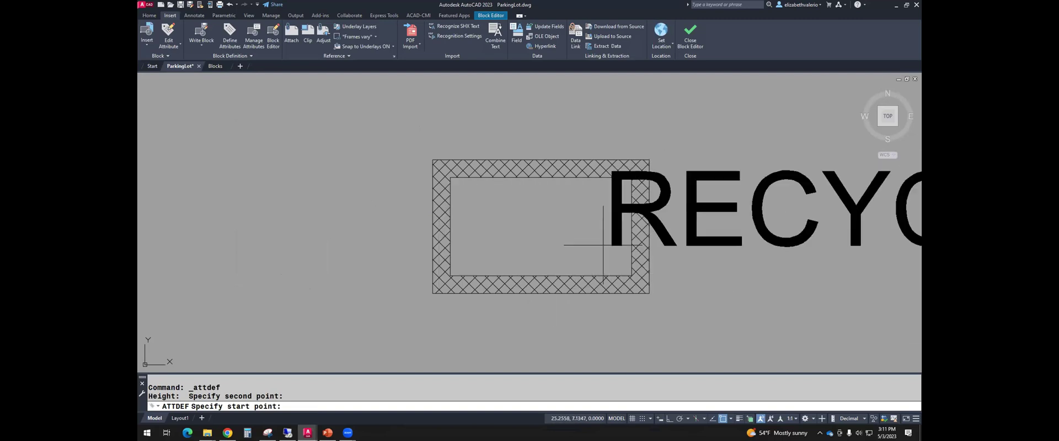
click(731, 419)
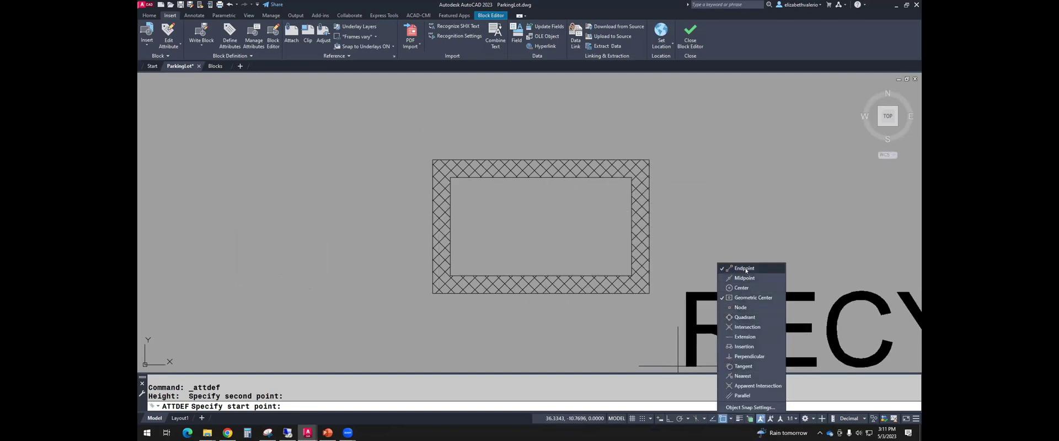
click(742, 298)
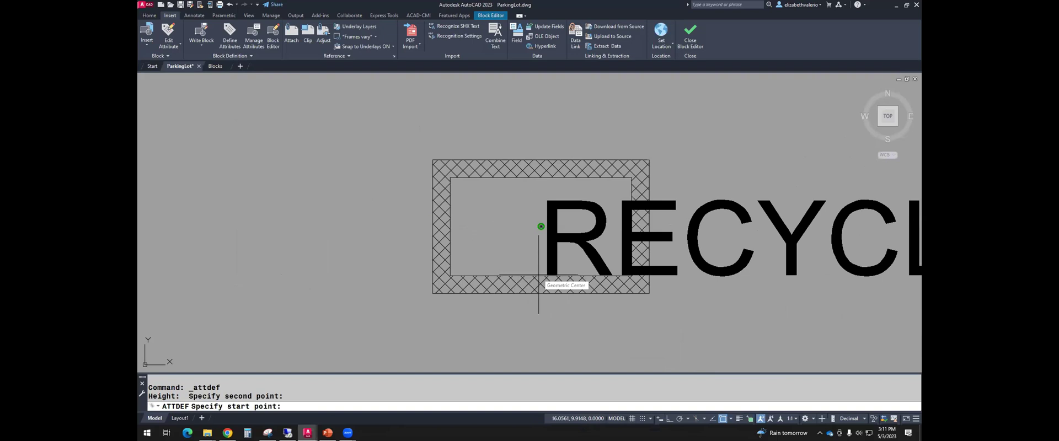
click(540, 275)
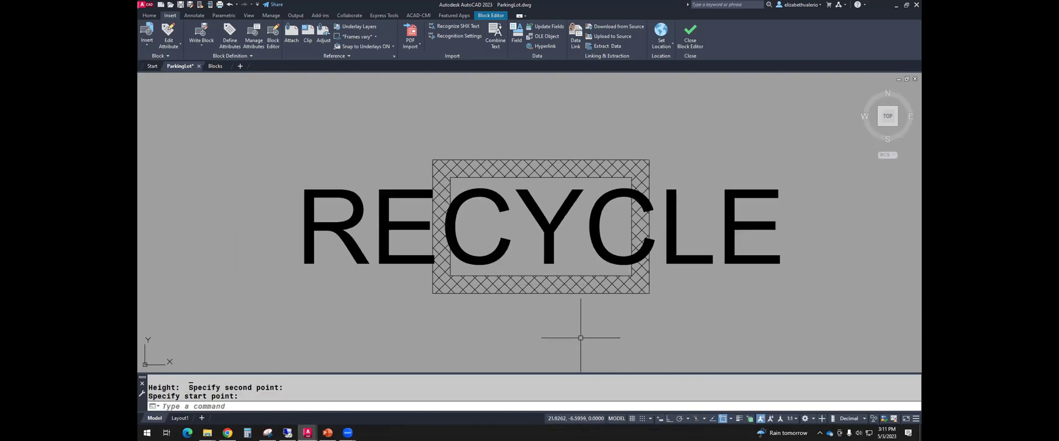
Close the Block Editor and save the changes to the RECYCLE block
middle_drag(565, 338, 536, 333)
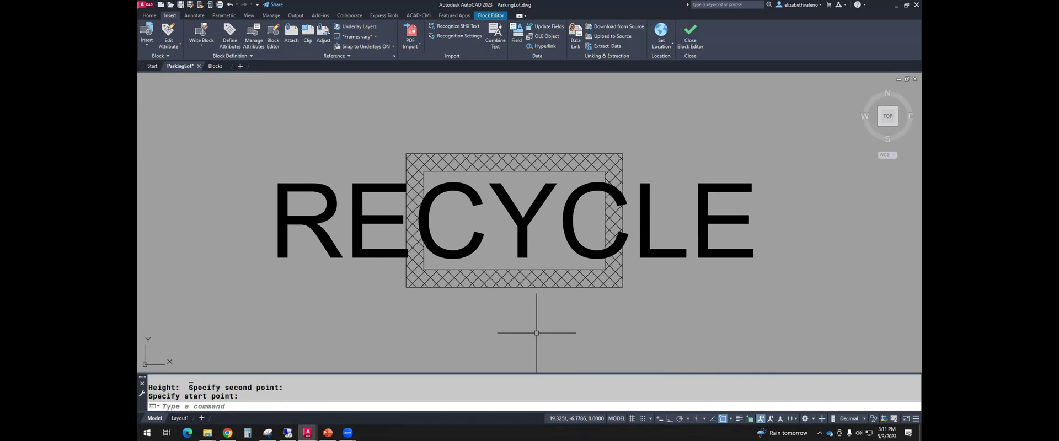
scroll(536, 333, down, 2)
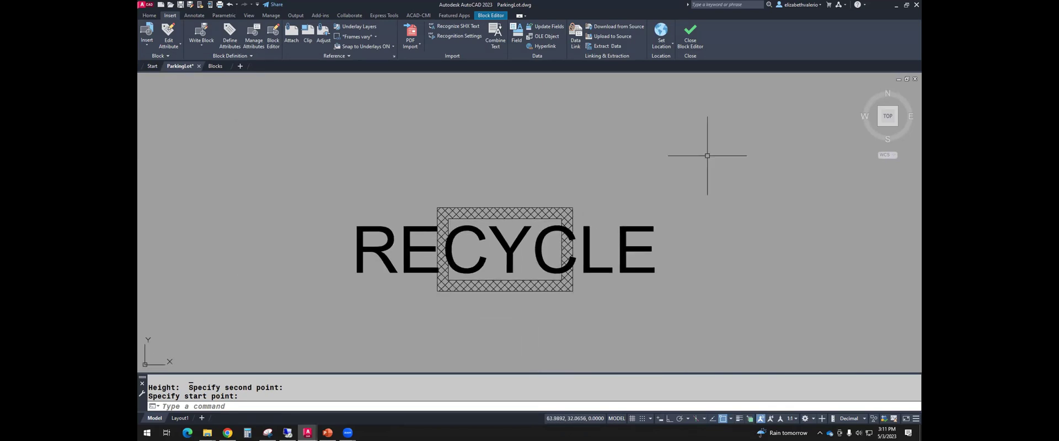
click(695, 36)
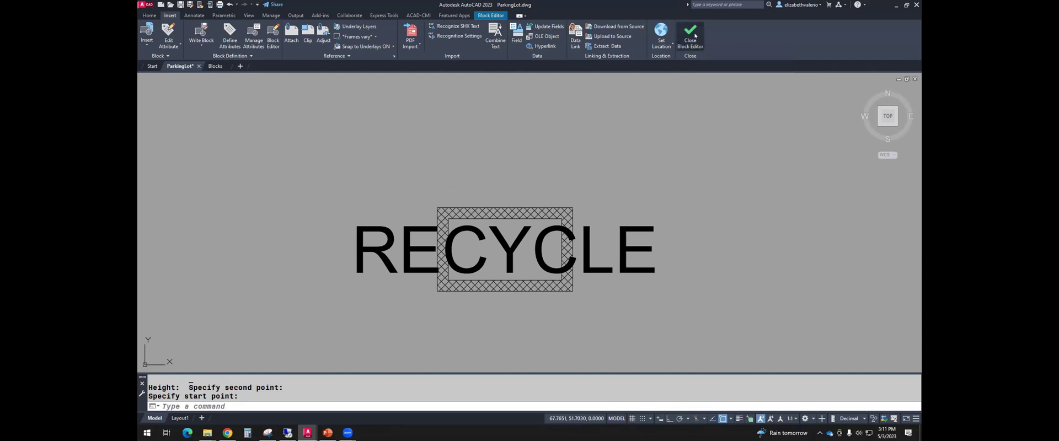
click(695, 36)
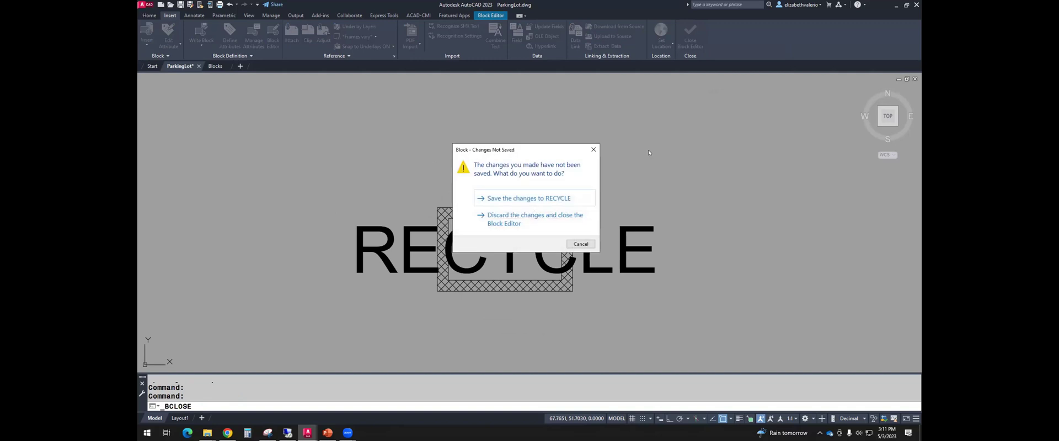
click(511, 199)
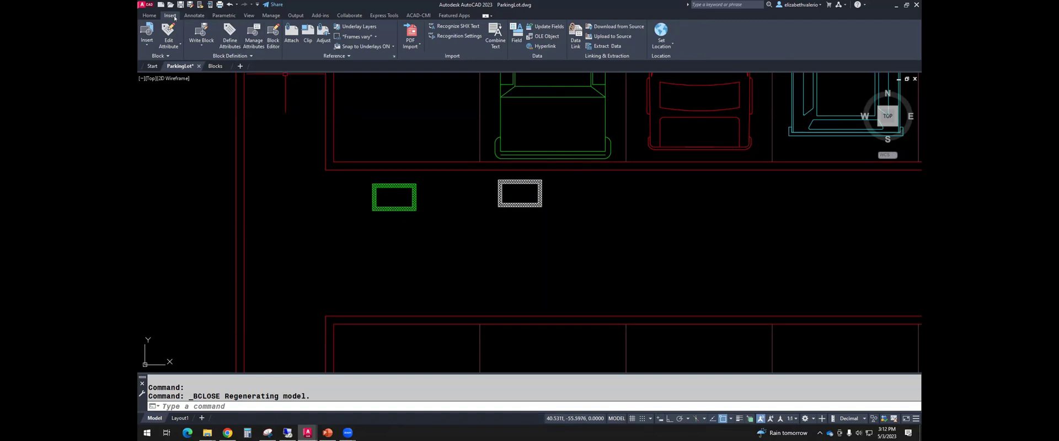
Synchronize the attributes of the RECYCLE block by selecting the green instance in the drawing
click(243, 56)
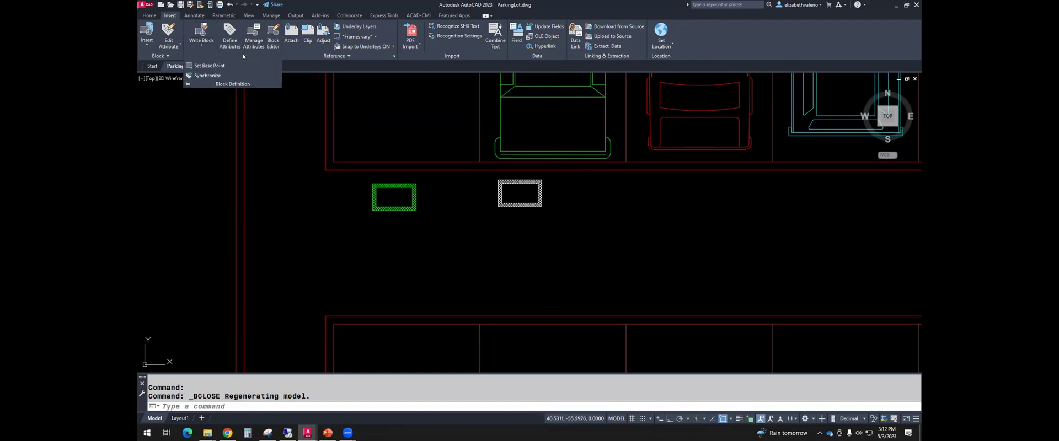
click(207, 76)
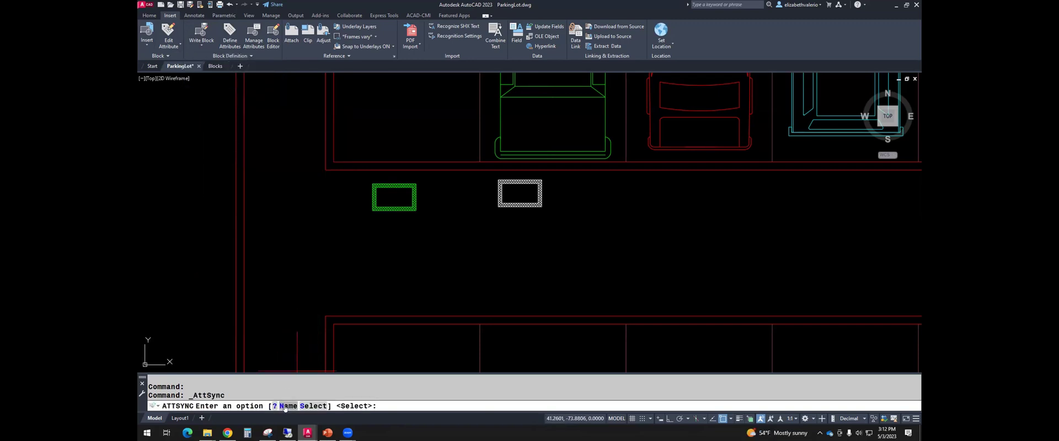
click(312, 406)
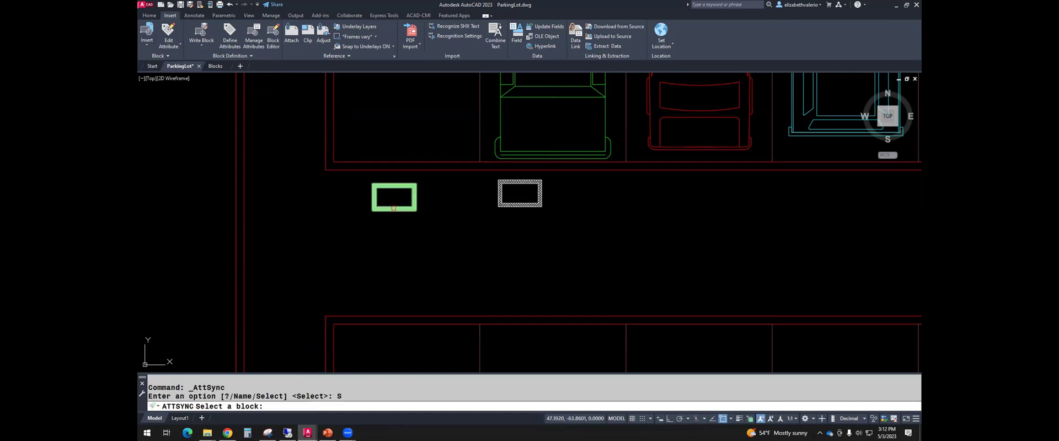
click(393, 208)
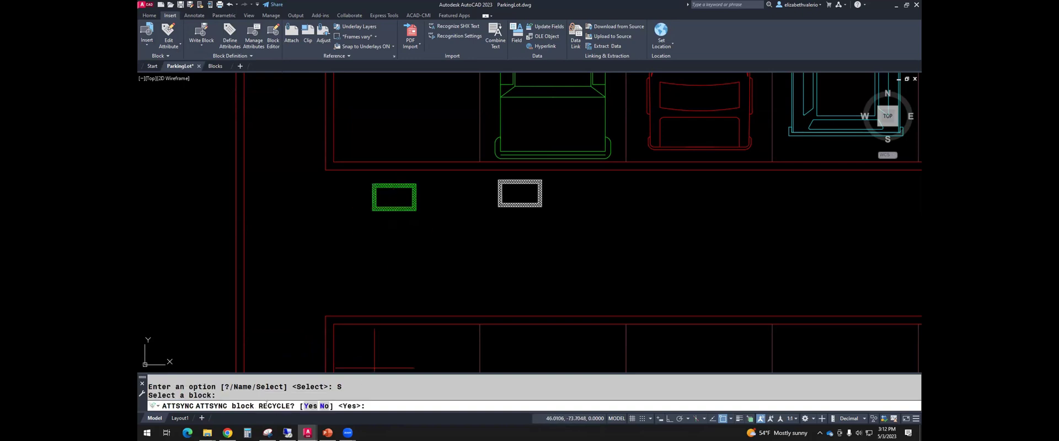
click(311, 407)
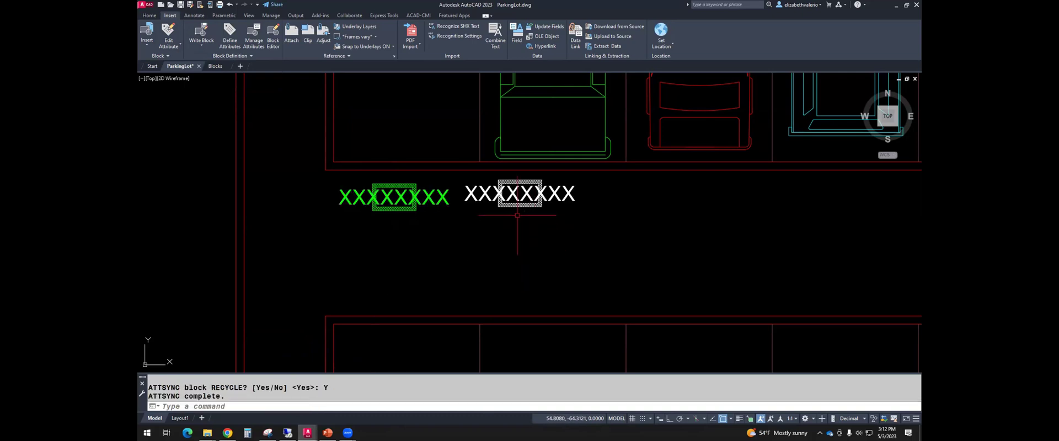
Move the white RECYCLE block a short distance down by its lower-left grip and clear the selection
click(519, 200)
click(498, 206)
click(511, 256)
key(Escape)
key(Escape)
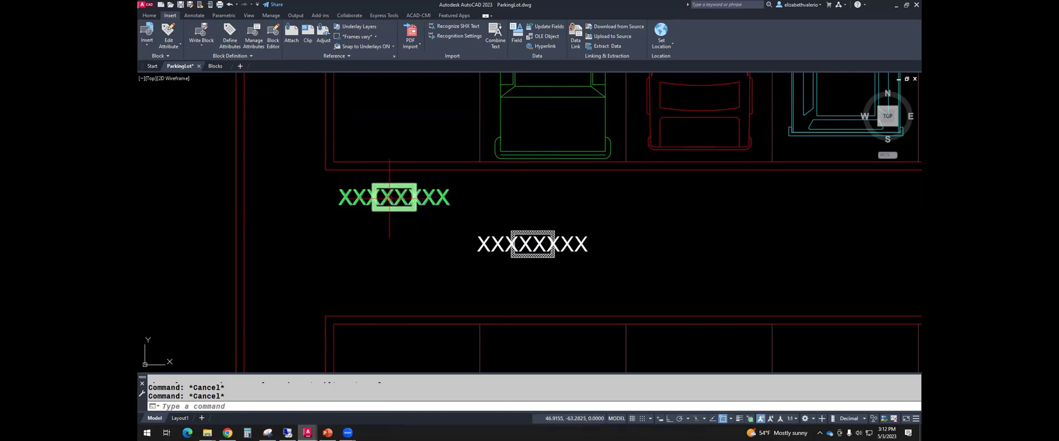
Open the green RECYCLE instance in the Enhanced Attribute Editor and set its attribute value to PAPER
mouse_move(400, 197)
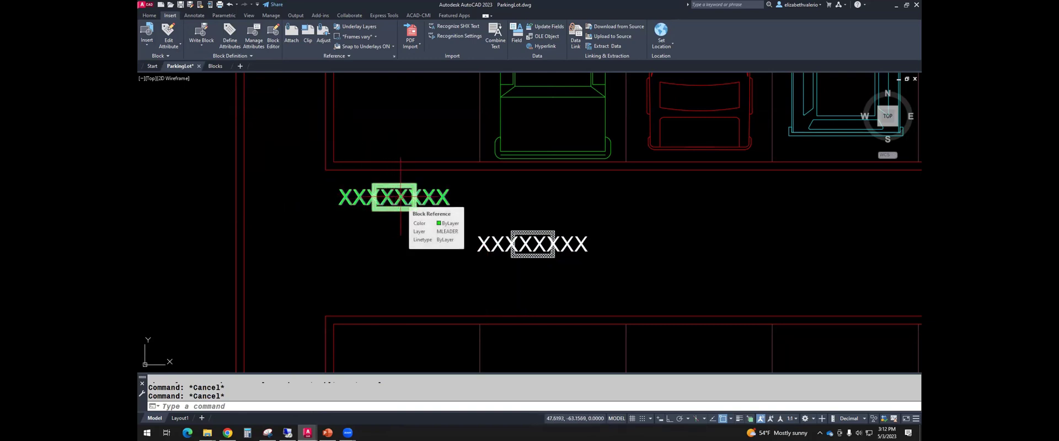
double_click(400, 197)
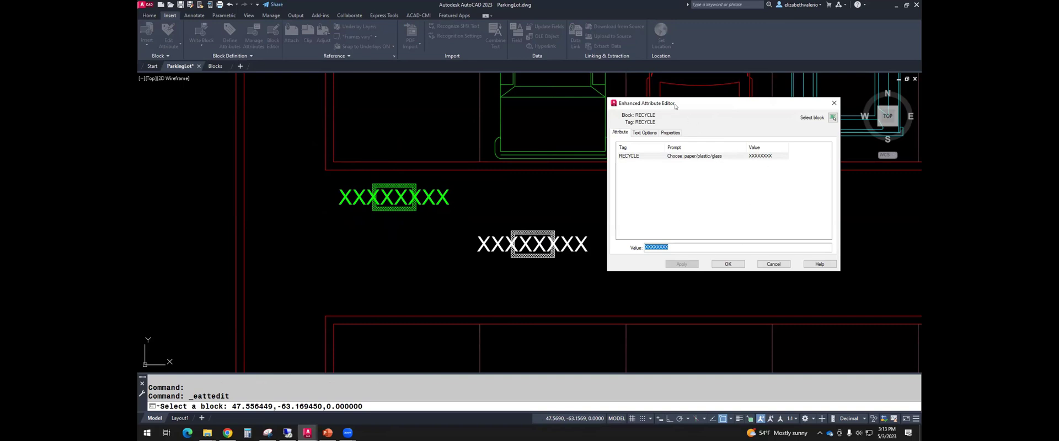
click(644, 133)
click(671, 133)
click(617, 133)
click(719, 157)
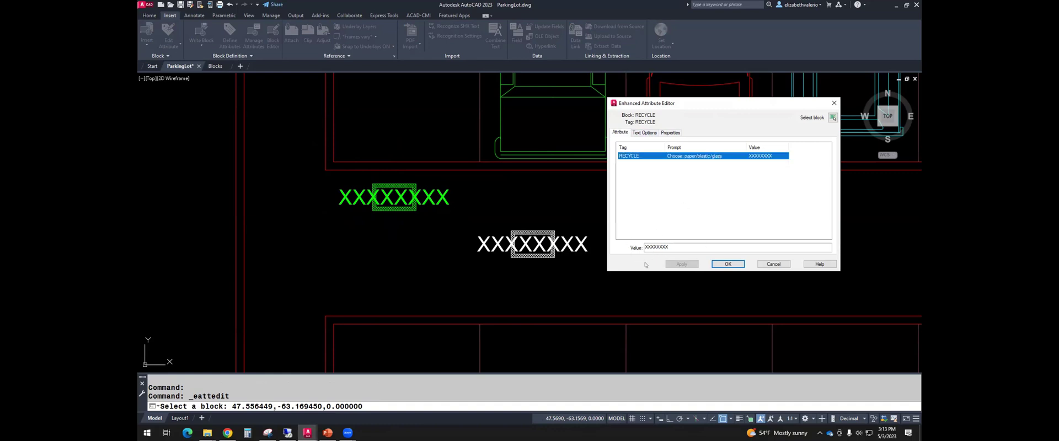
double_click(683, 246)
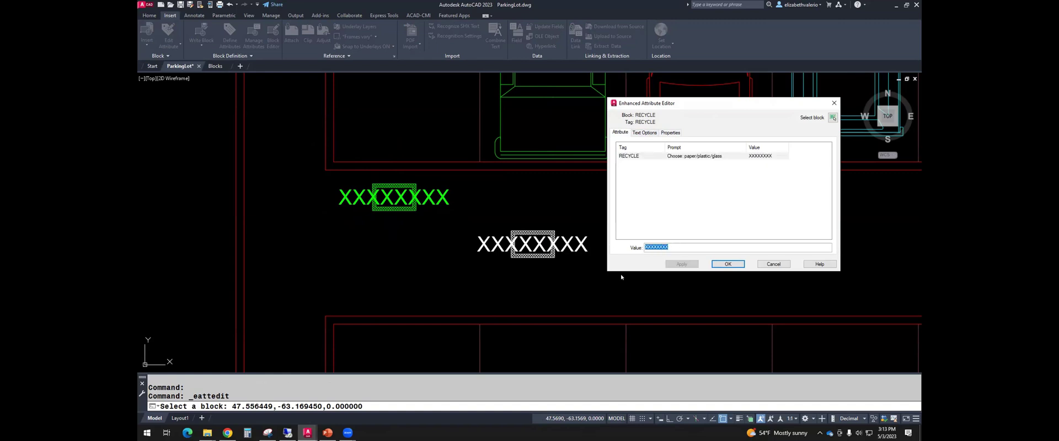
text(PAPER)
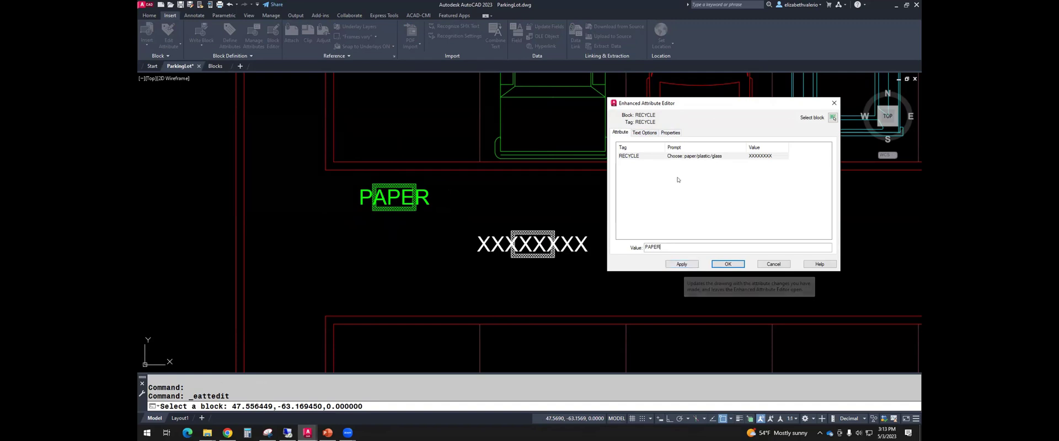
Set the PAPER attribute's text height to .5 and its width factor to .8
click(643, 132)
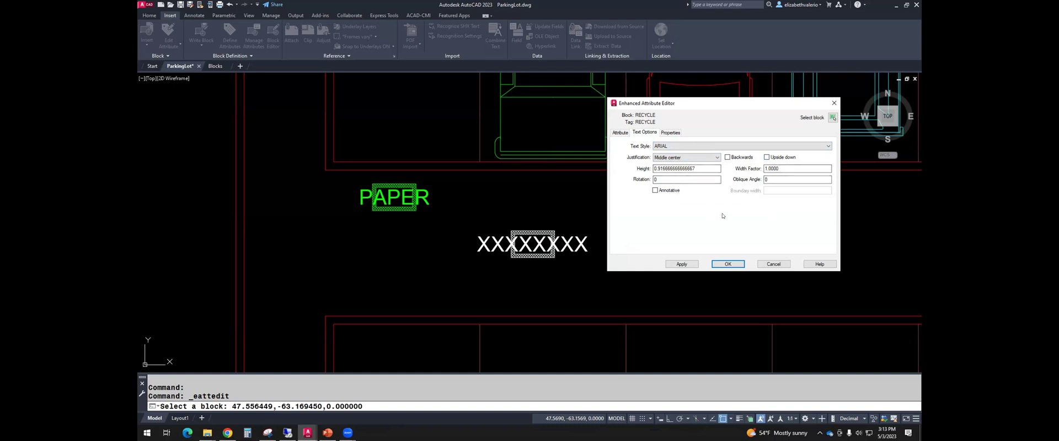
drag(712, 168, 640, 169)
key(Tab)
key(shift+Tab)
text(5)
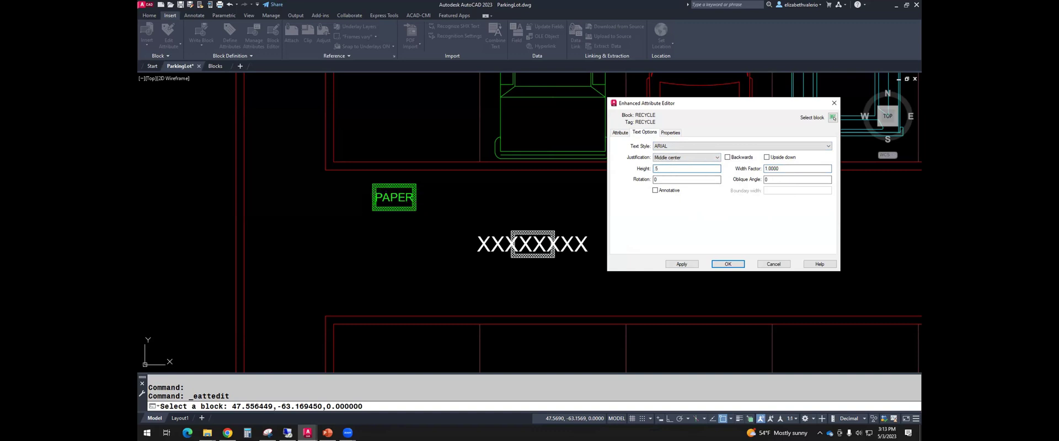
key(Tab)
text(.8)
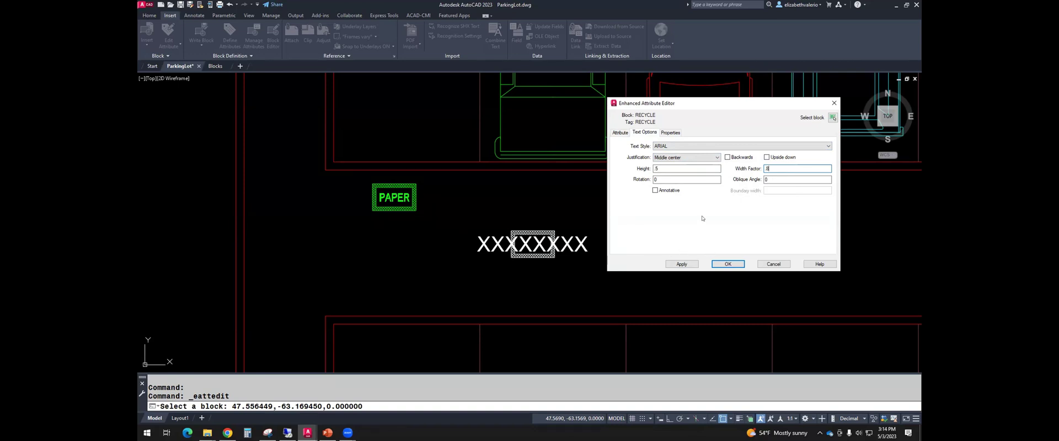
Try the LIZ and STRIPING layers for the PAPER attribute and return it to layer 0
click(671, 133)
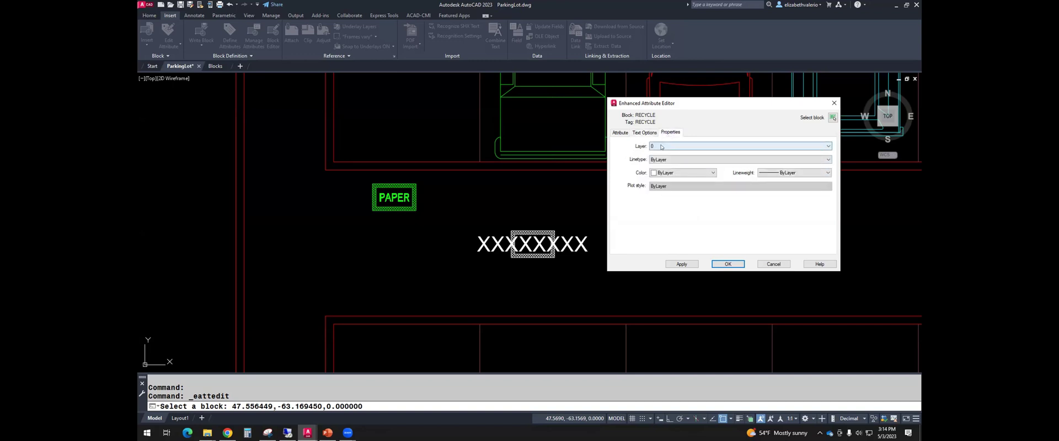
click(662, 147)
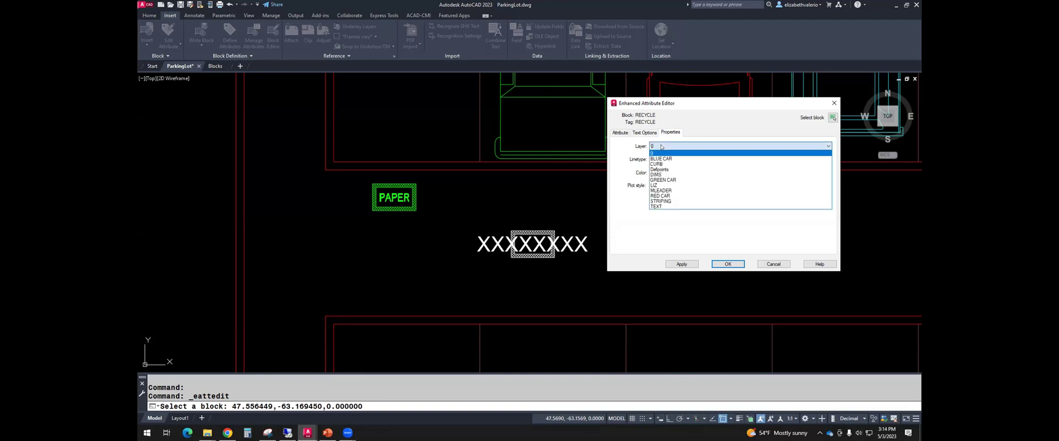
click(657, 185)
click(673, 145)
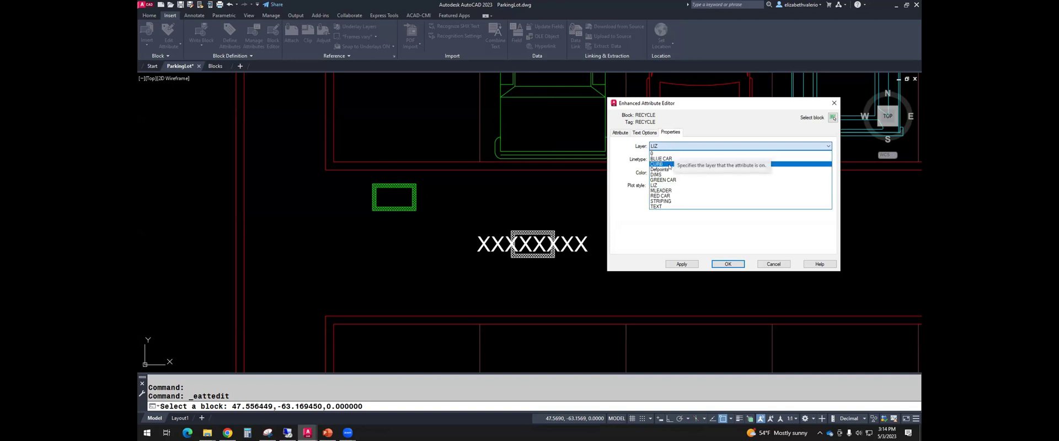
click(661, 201)
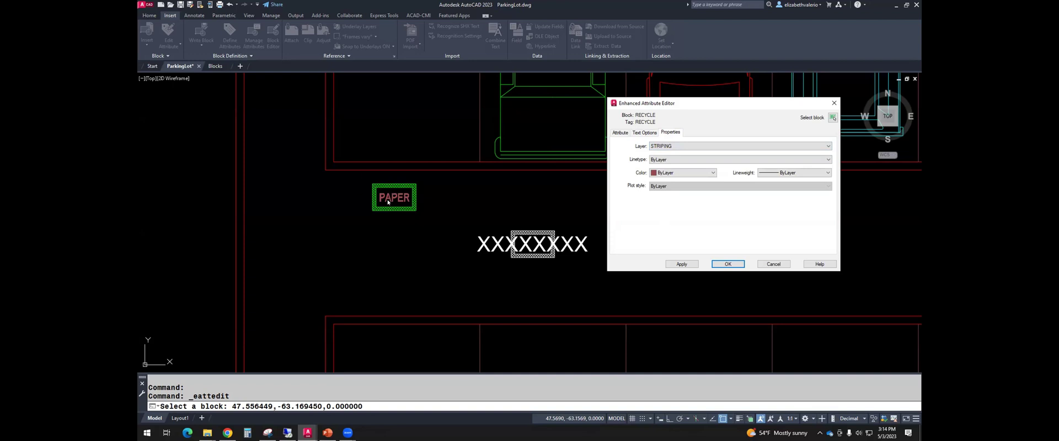
click(686, 146)
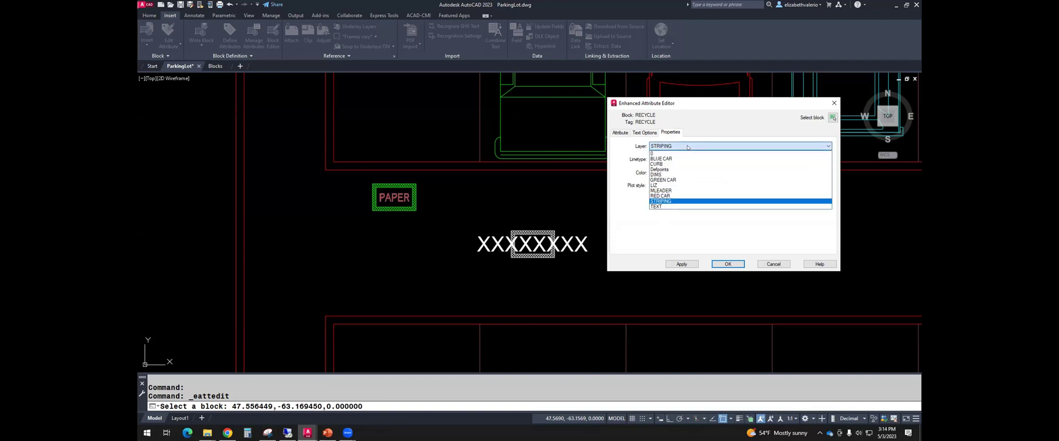
click(658, 153)
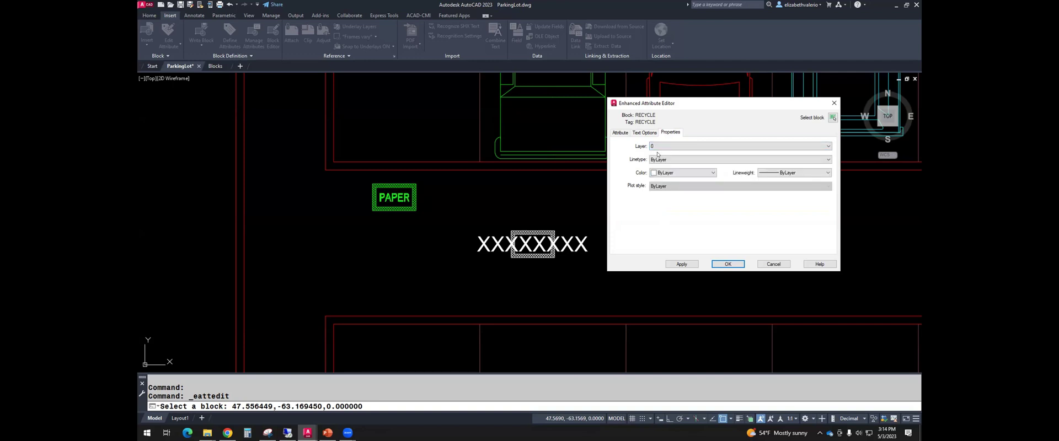
Assign the PAPER attribute to the MLEADER layer and close the attribute editor
click(681, 146)
click(661, 190)
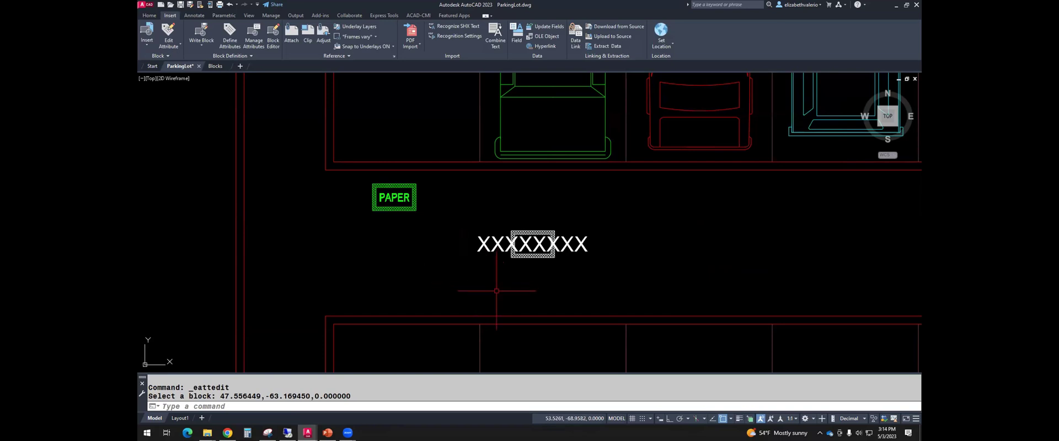
key(Escape)
Set the white RECYCLE instance's attribute value to GLASS with a text height of .5 and a width factor of .8
double_click(533, 244)
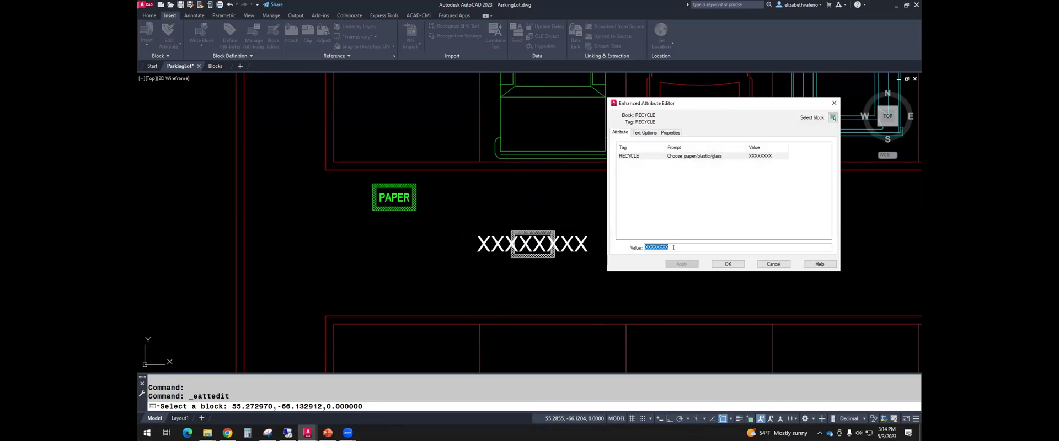
text(GLASS)
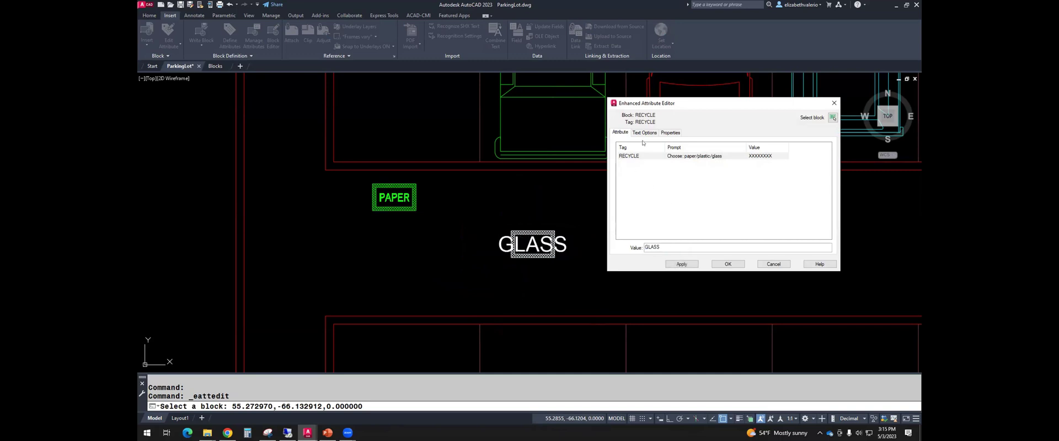
click(645, 133)
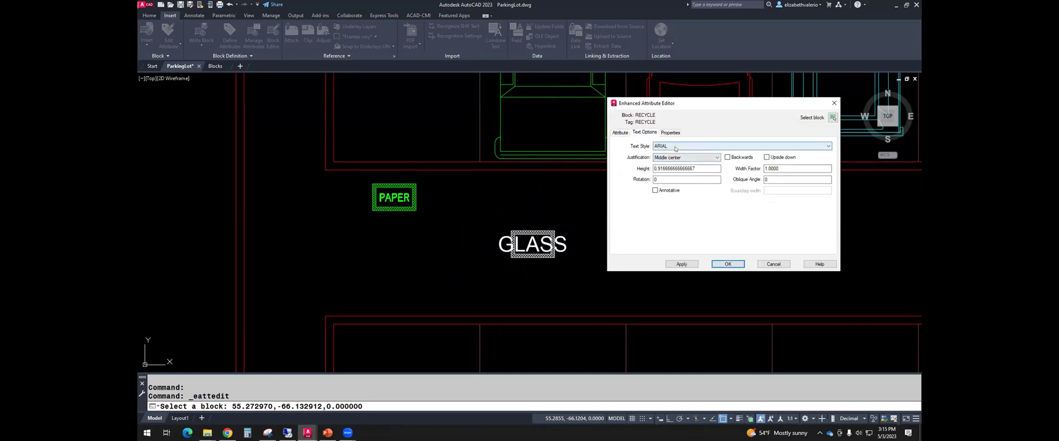
double_click(687, 169)
text(5)
double_click(797, 169)
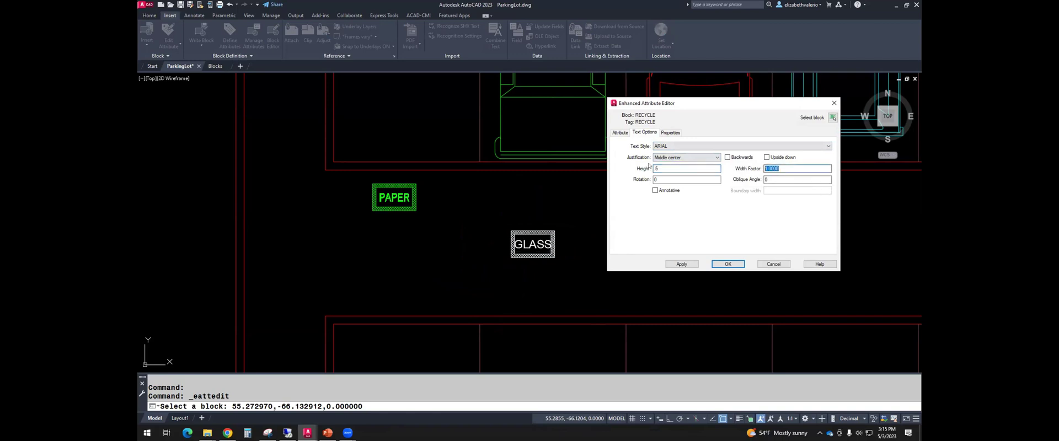
text(8)
click(671, 132)
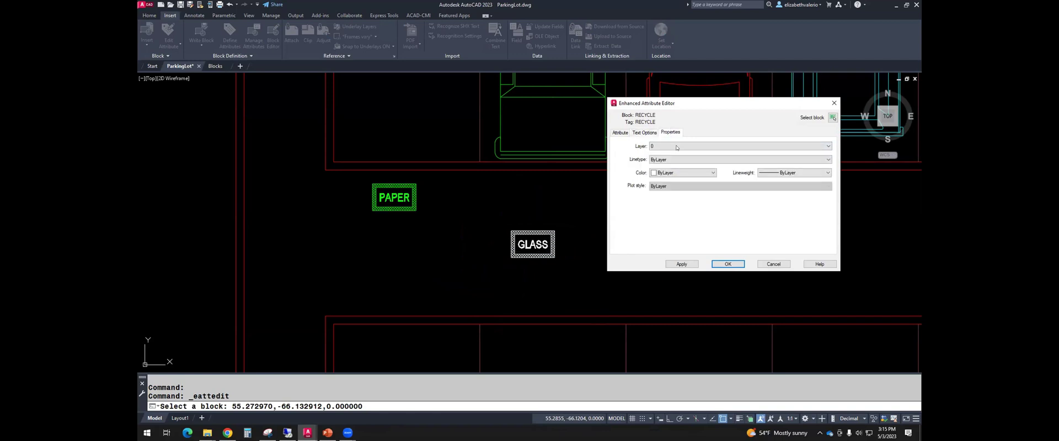
click(727, 264)
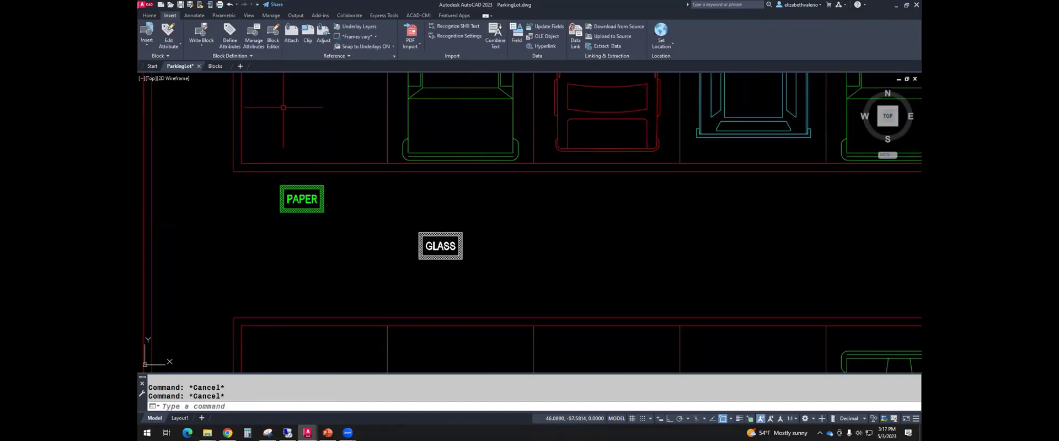
click(150, 43)
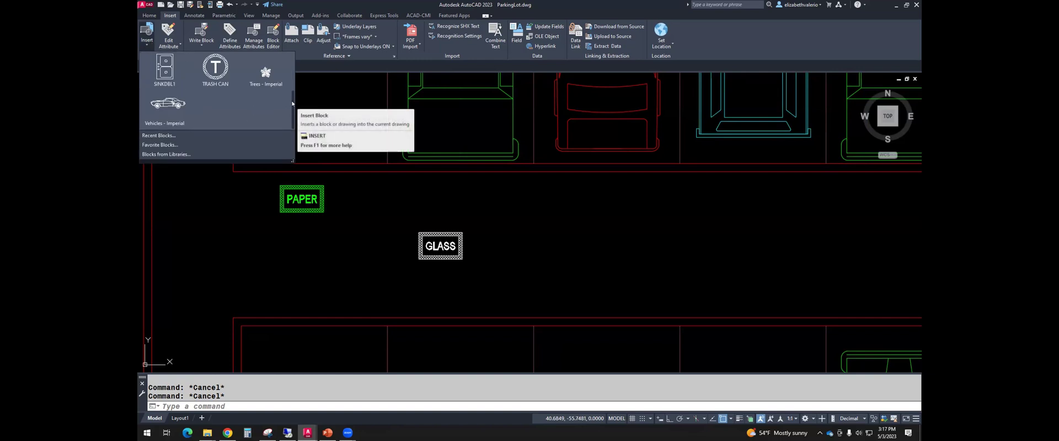
drag(293, 103, 294, 70)
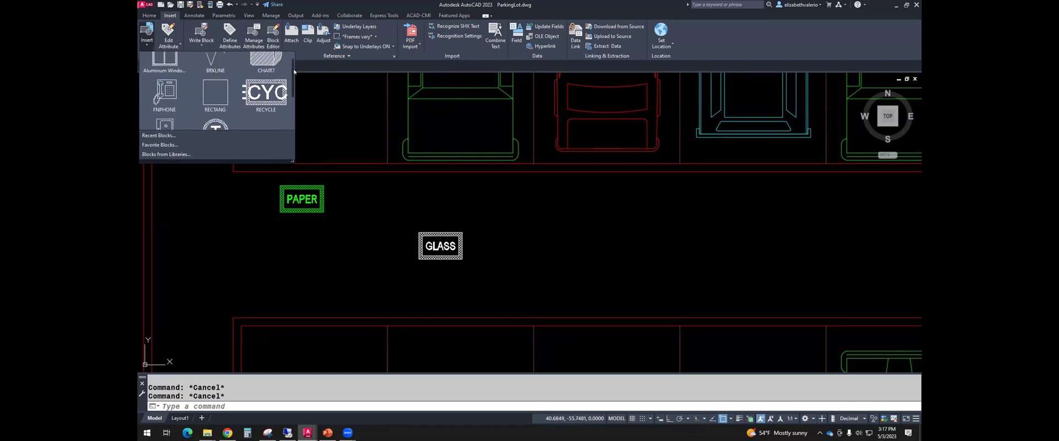
click(264, 93)
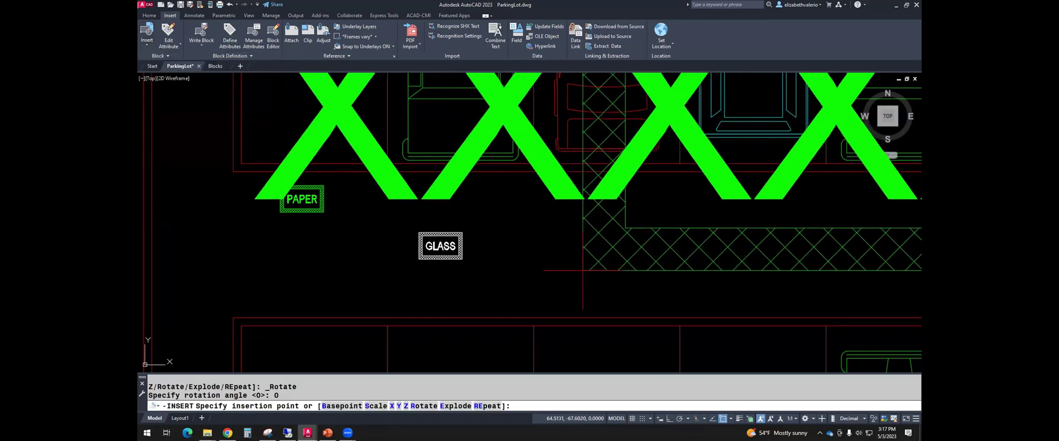
scroll(582, 270, down, 6)
middle_drag(582, 270, 505, 251)
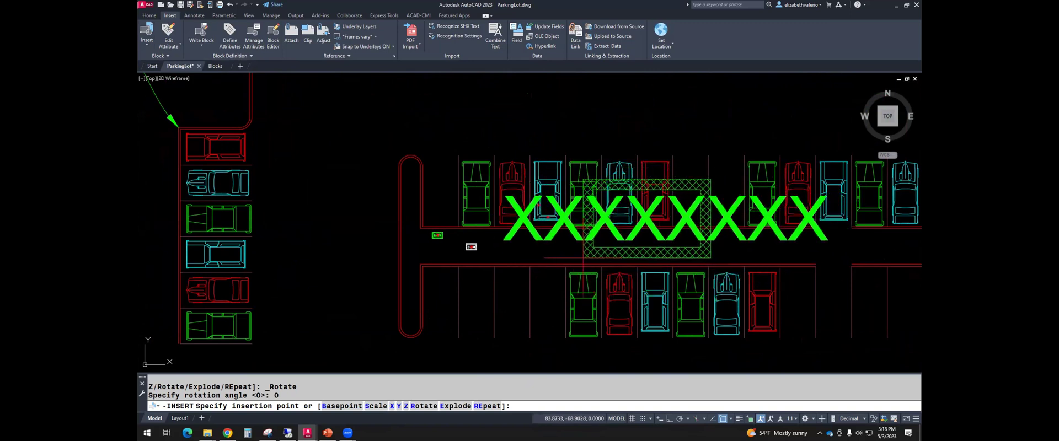
key(Escape)
key(Escape)
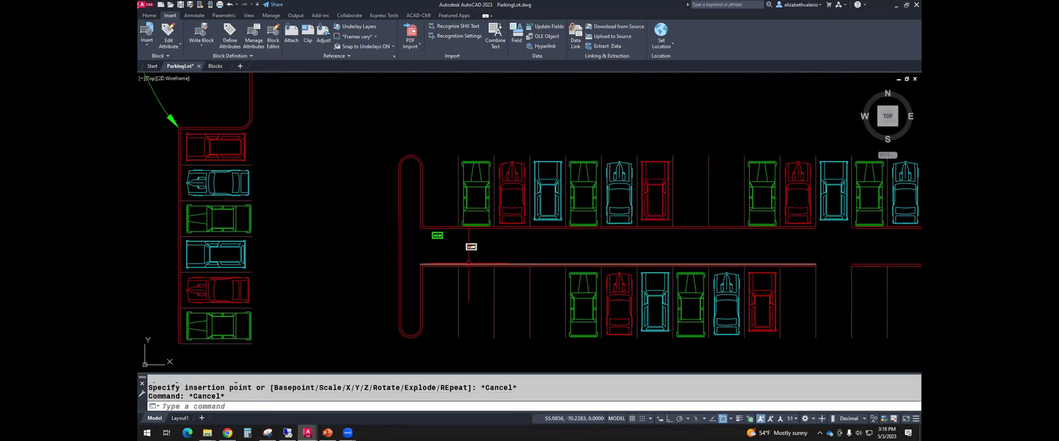
Open the white GLASS block in the Block Editor and close the Block Authoring Palettes
scroll(469, 264, up, 5)
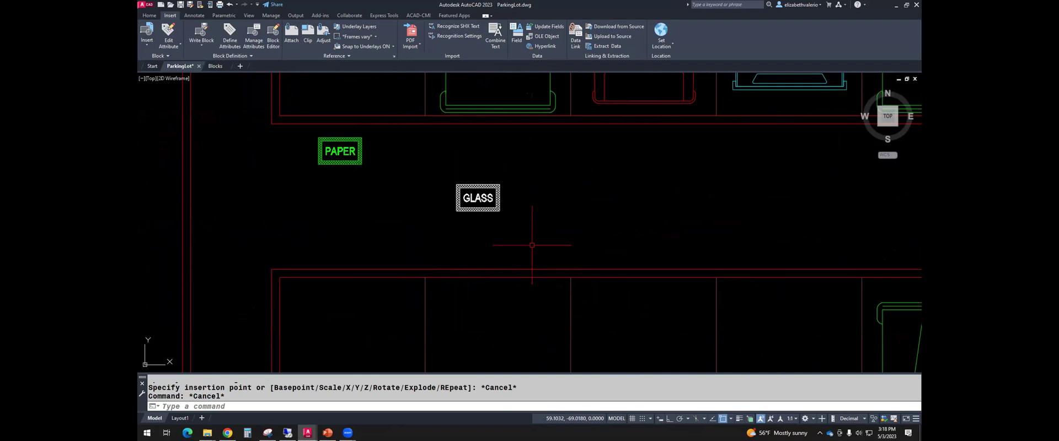
scroll(532, 245, down, 2)
middle_drag(532, 243, 455, 248)
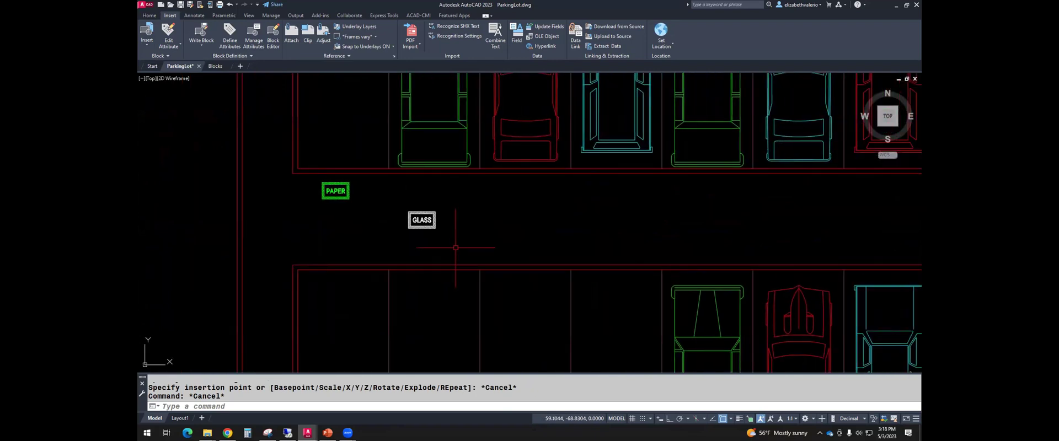
click(427, 222)
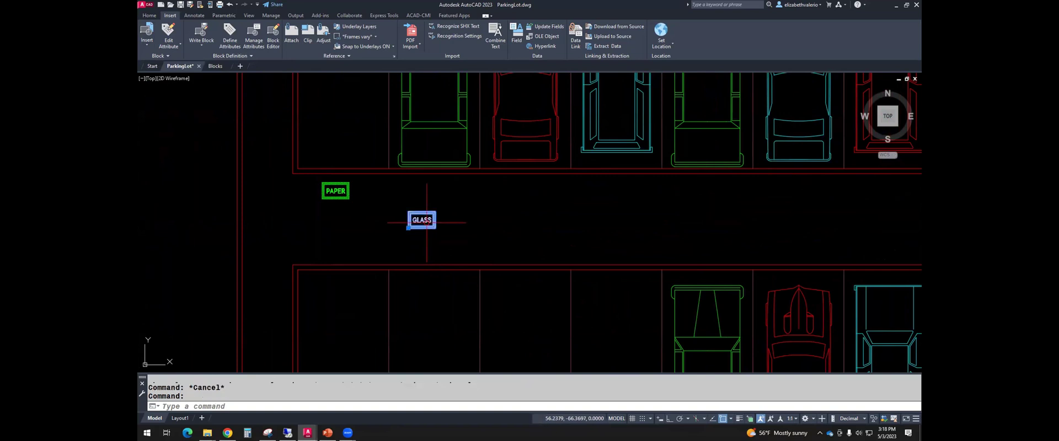
right_click(468, 224)
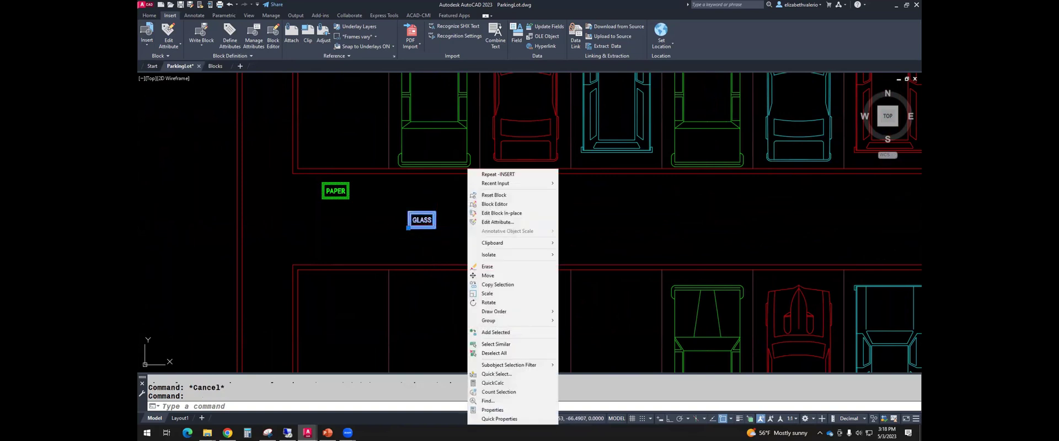
click(499, 205)
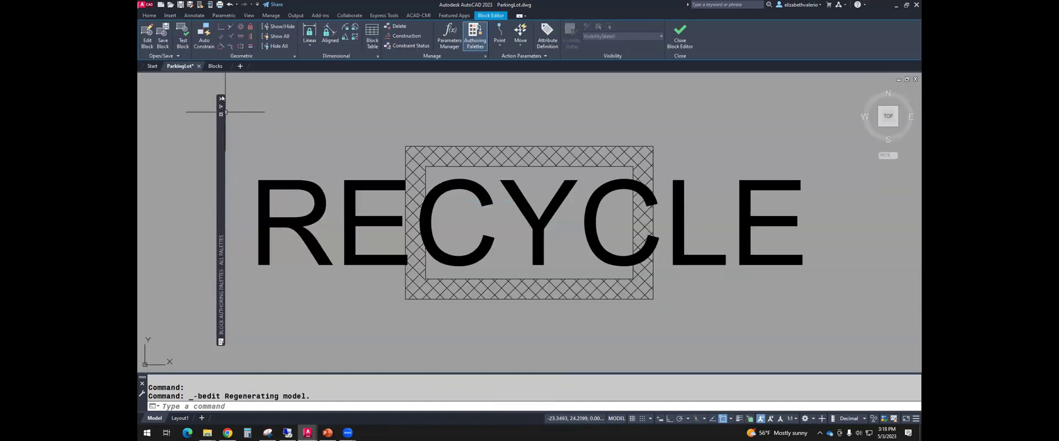
click(220, 99)
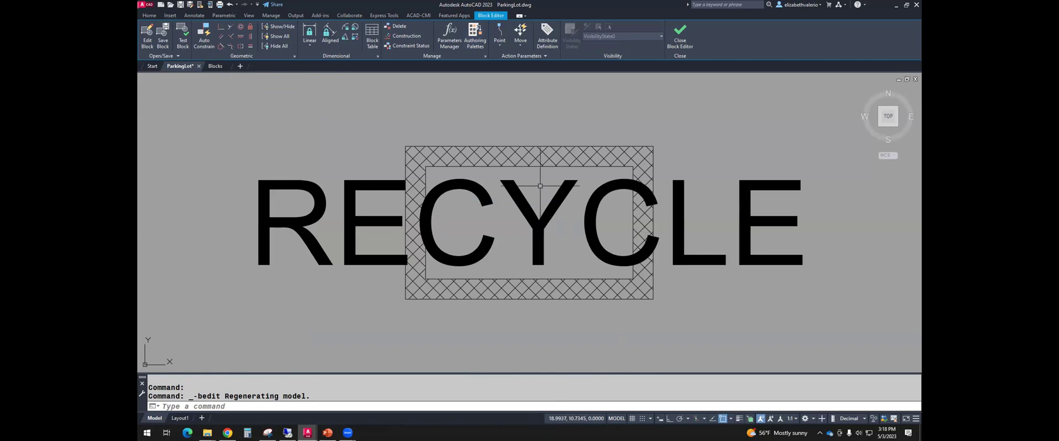
Open the properties of the RECYCLE attribute definition and set its text height to 5
scroll(579, 238, down, 2)
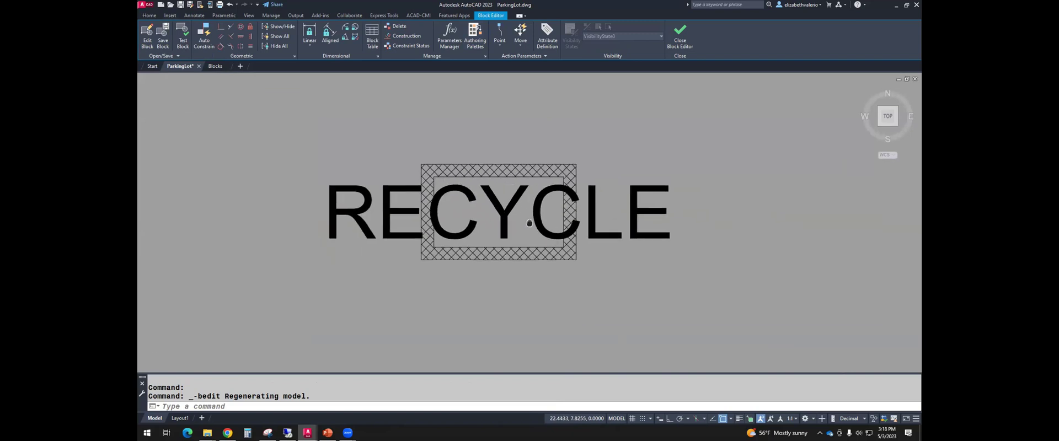
middle_drag(526, 221, 462, 227)
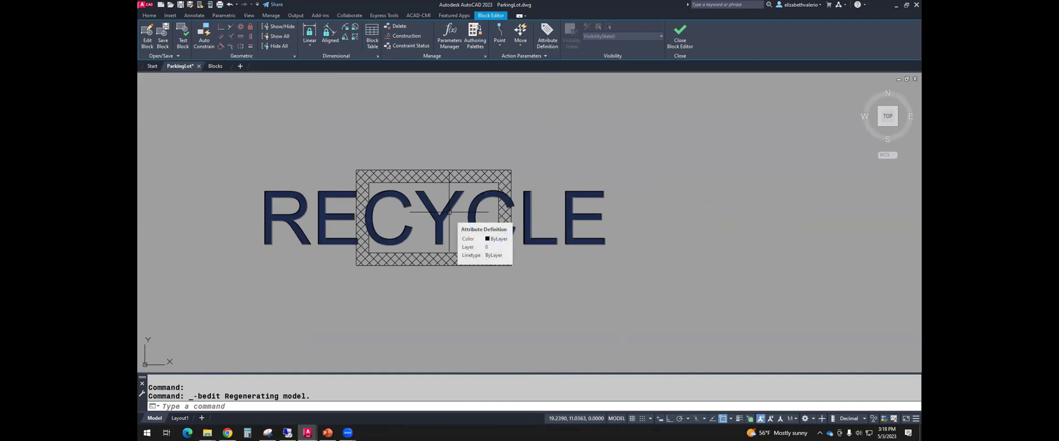
click(449, 211)
right_click(632, 151)
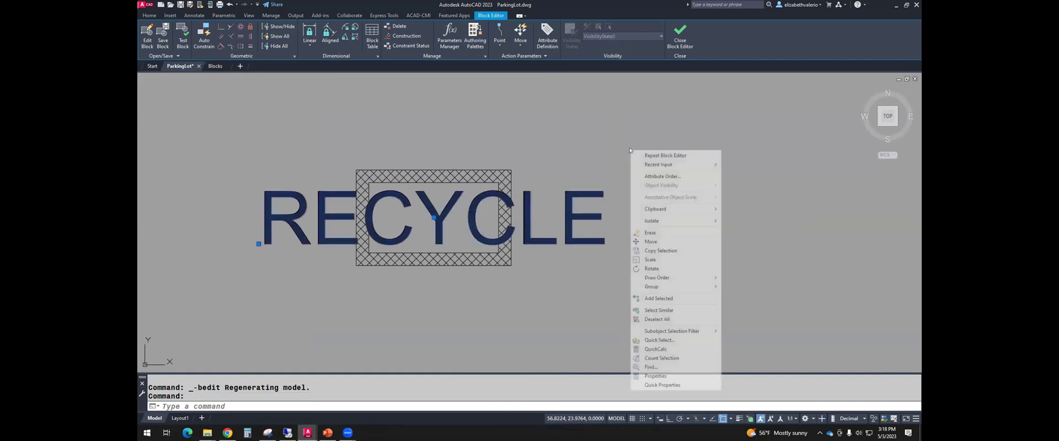
click(667, 377)
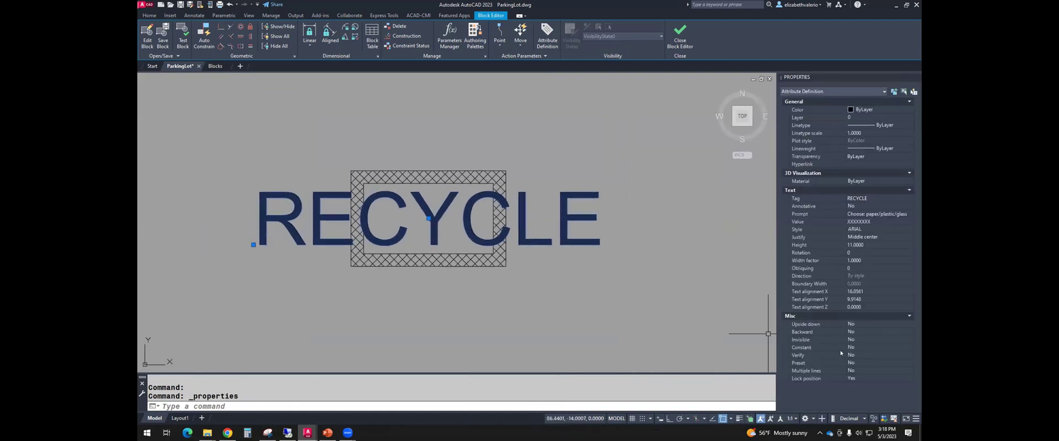
click(876, 244)
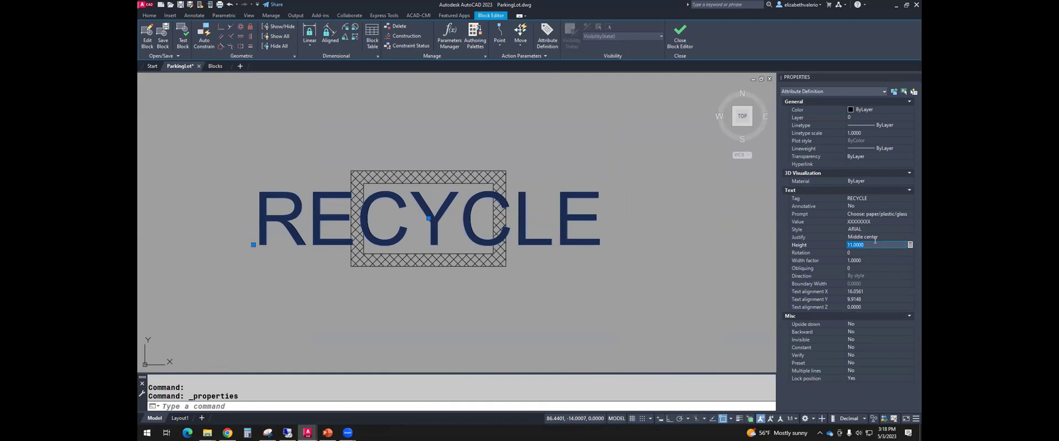
text(5)
key(Tab)
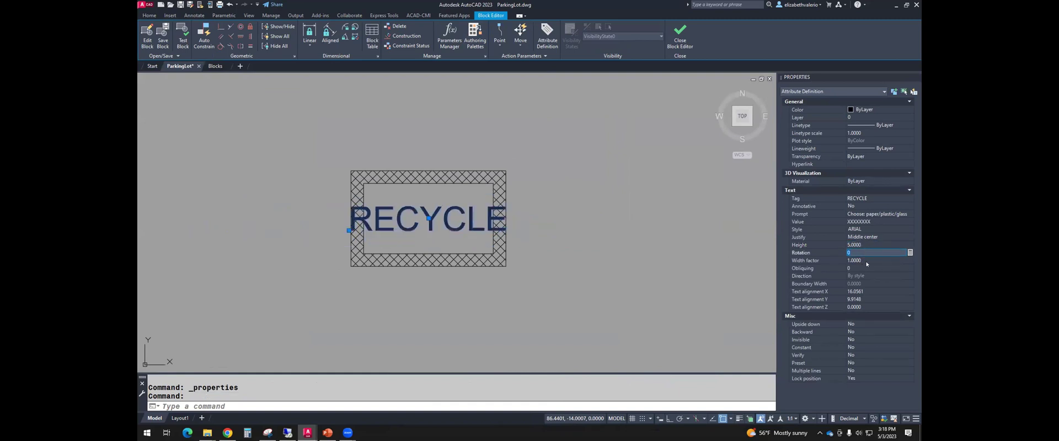
Set the RECYCLE attribute definition's width factor to .8 and clear the selection
click(867, 259)
text(.8)
key(Tab)
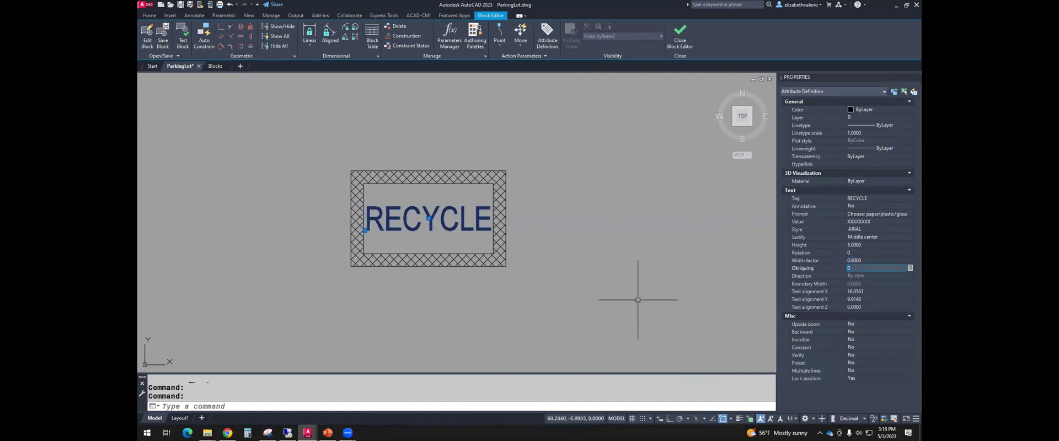
key(Escape)
key(Escape)
middle_drag(548, 289, 588, 280)
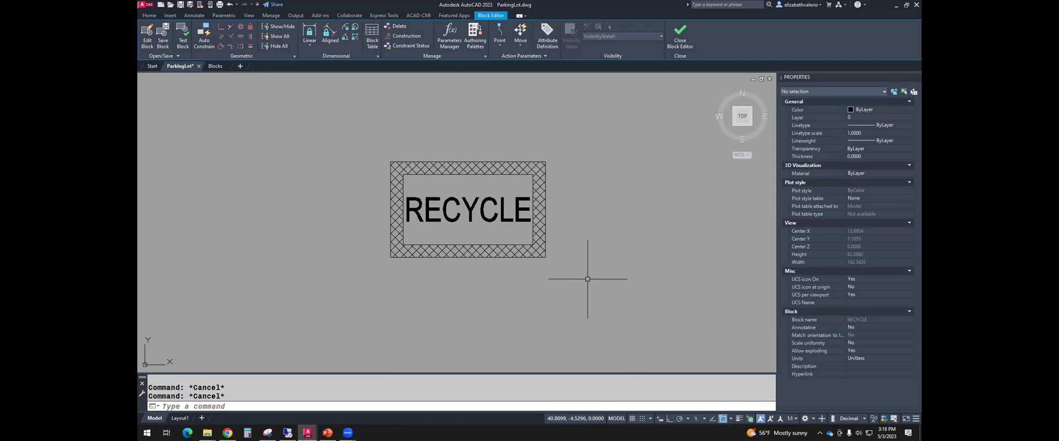
double_click(615, 262)
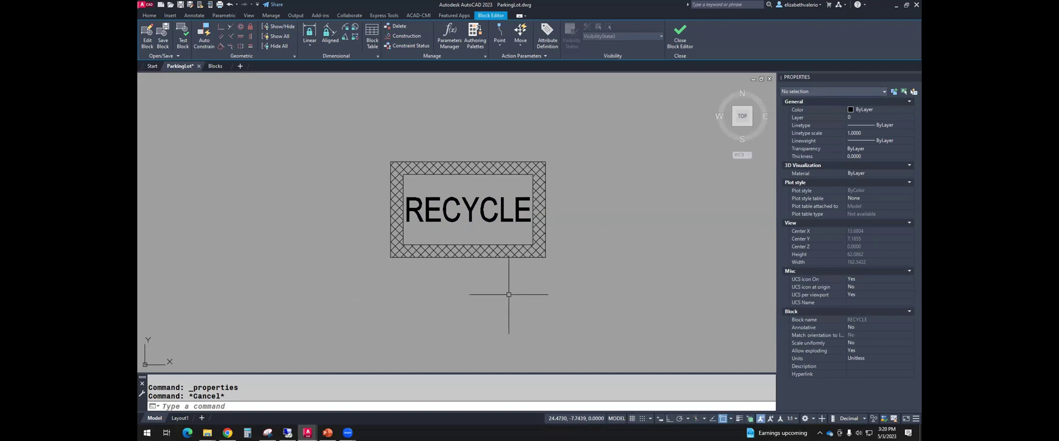
Draw a test line about 19 units long from 0,0 down and away from the block's lower-left corner
text(L)
key(Return)
text(0,0)
key(Return)
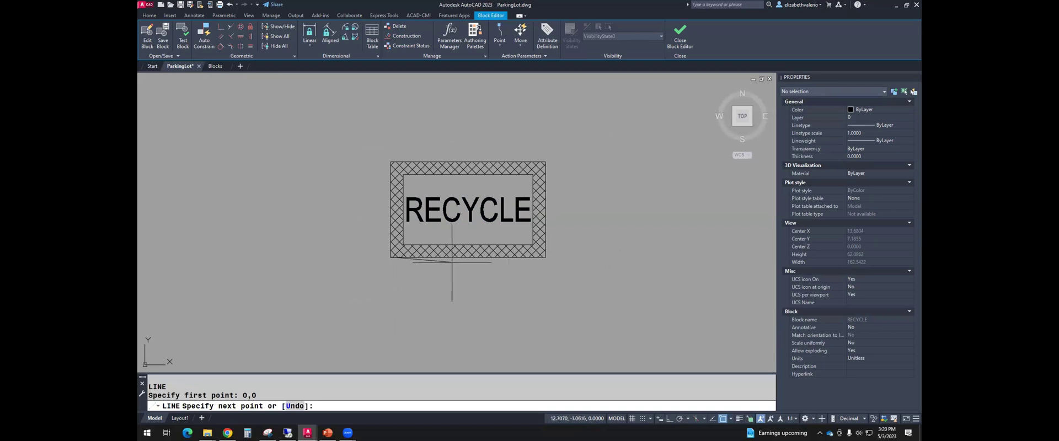
click(311, 305)
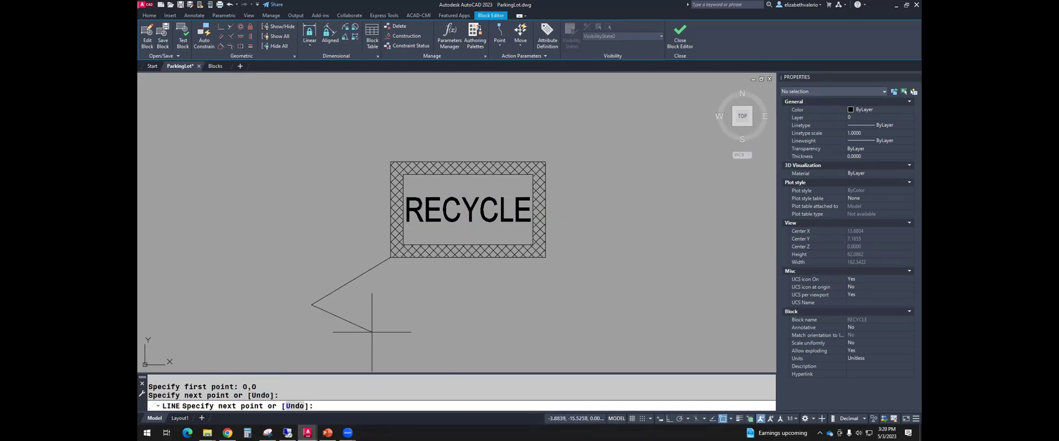
key(Escape)
key(Escape)
Erase the test line that starts at the block's origin
click(372, 256)
click(355, 277)
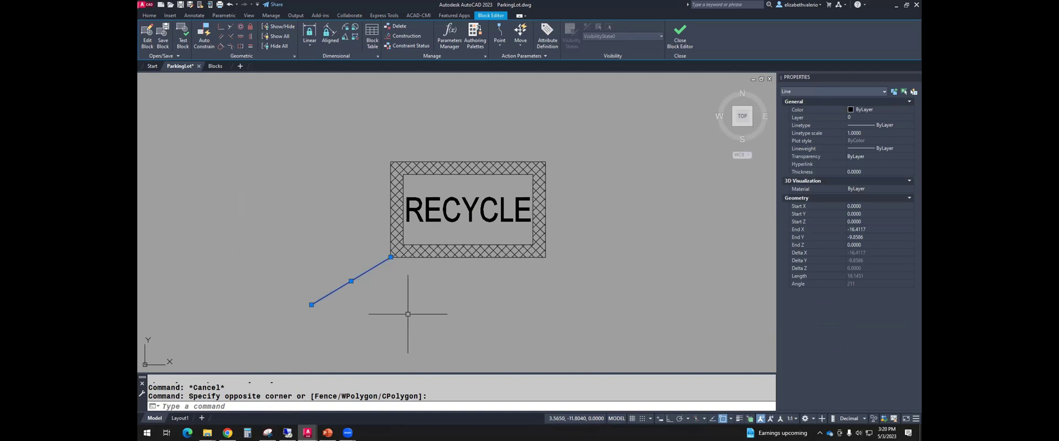
key(Escape)
click(390, 320)
click(269, 263)
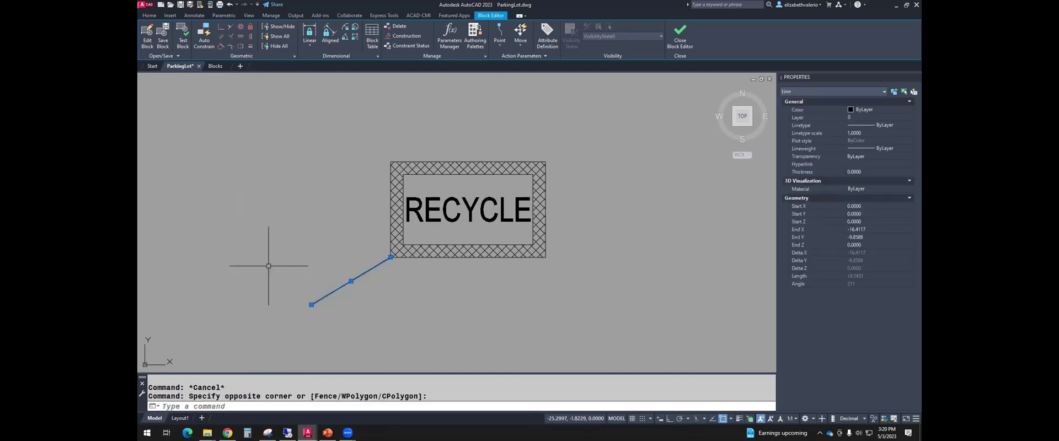
key(Delete)
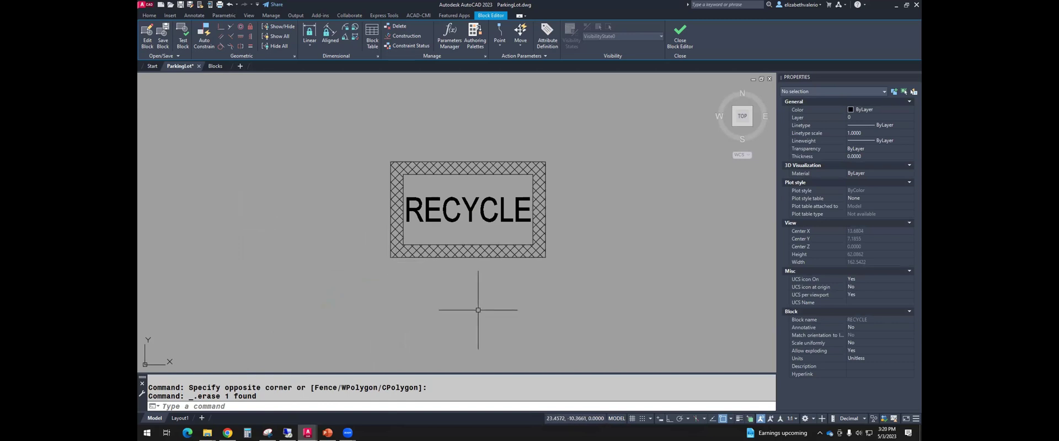
Scale the whole RECYCLE block geometry and its attribute by 1/12 from the frame's outer lower-left endpoint
text(sc)
key(Return)
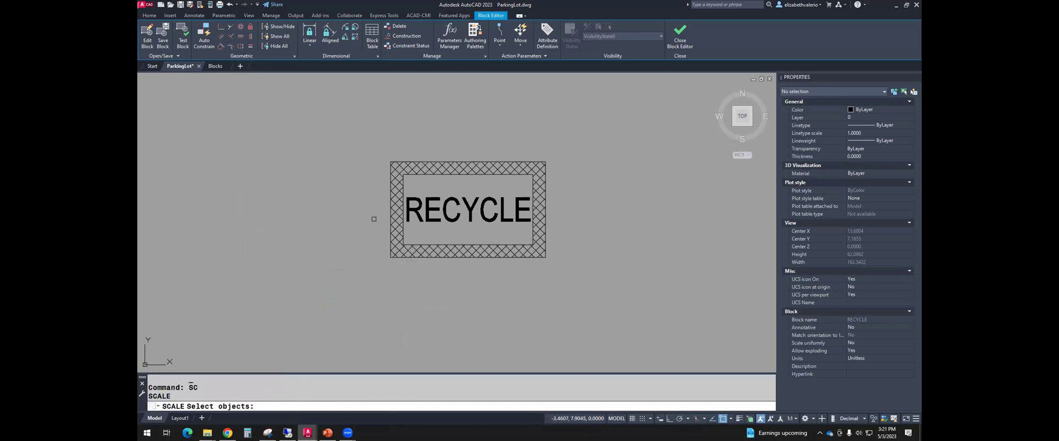
click(348, 140)
click(605, 318)
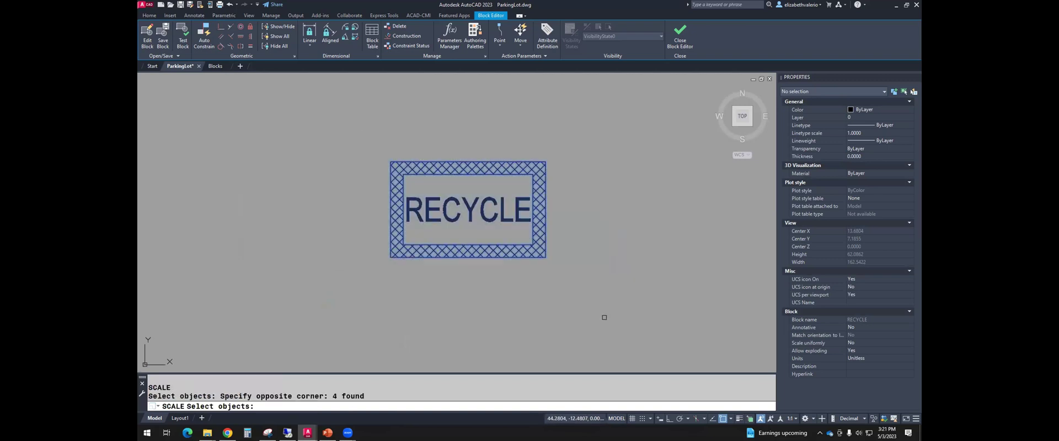
key(Return)
text(end)
key(Return)
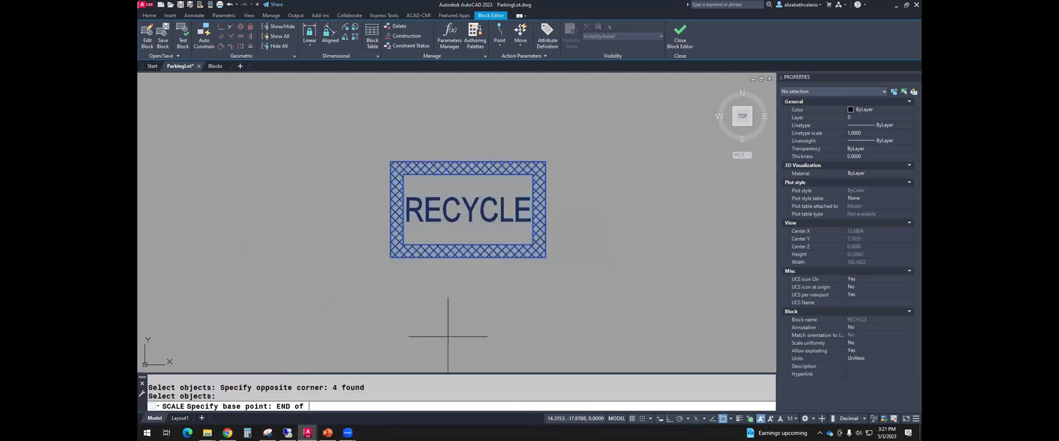
click(391, 257)
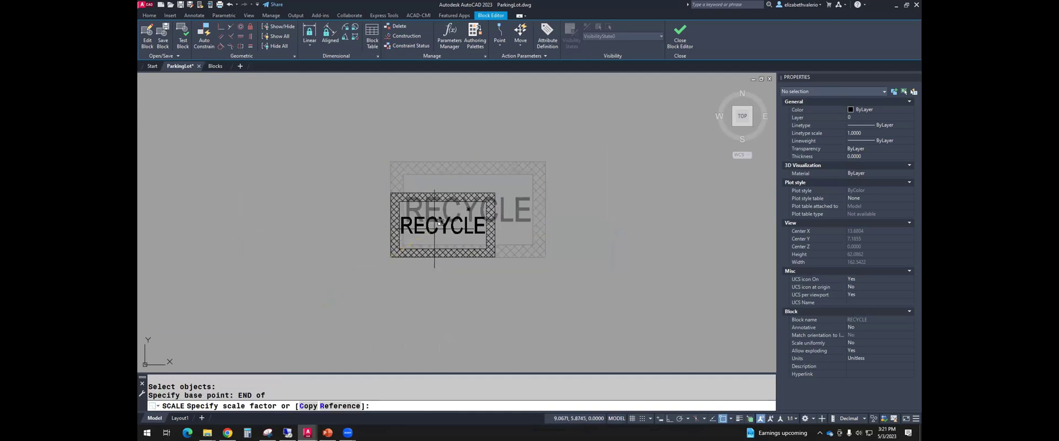
text(1/12)
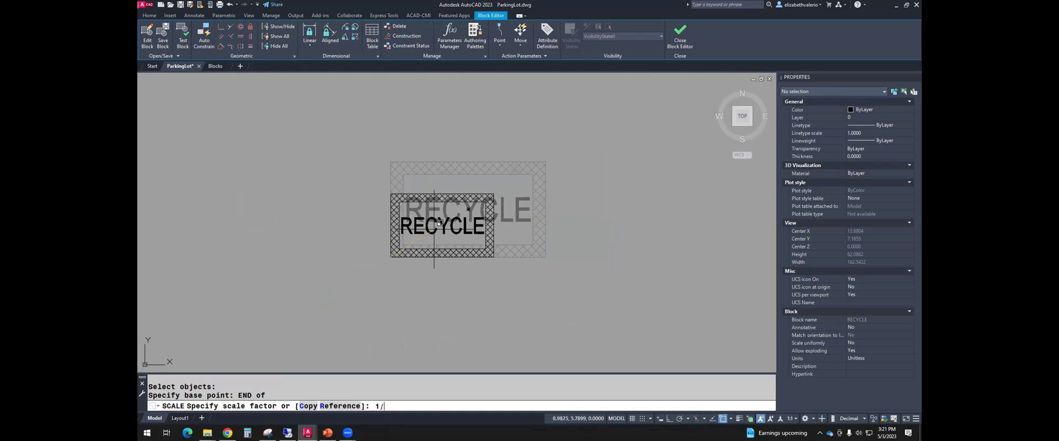
key(Return)
scroll(398, 198, up, 10)
scroll(486, 265, down, 2)
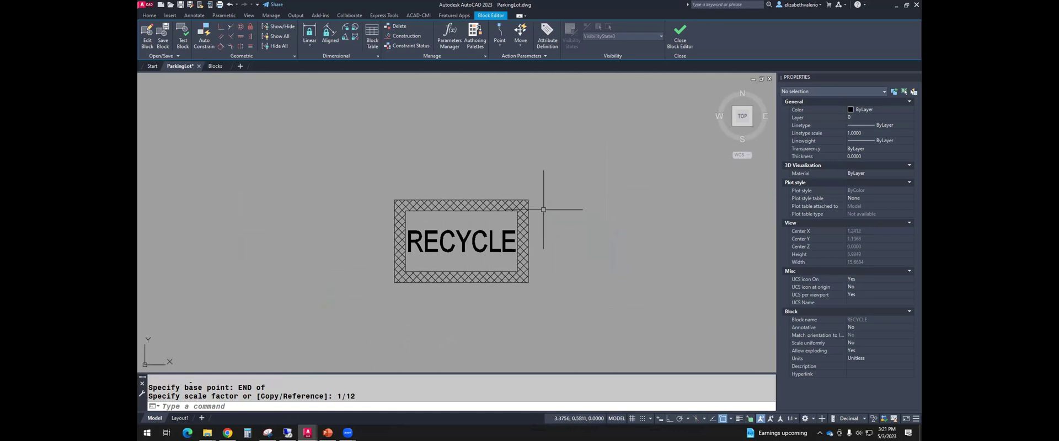
middle_drag(425, 322, 431, 299)
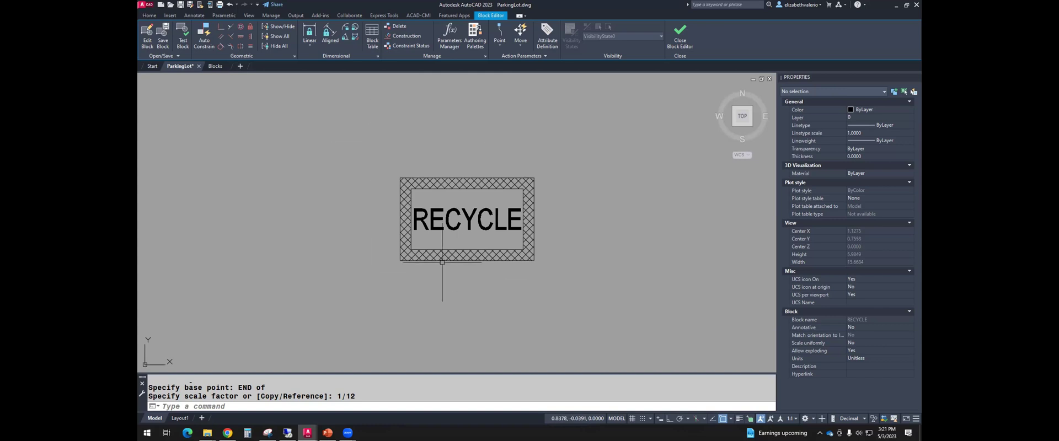
Close the Block Editor, save the changes to the RECYCLE block, and examine the PAPER and GLASS instances
click(681, 36)
click(511, 198)
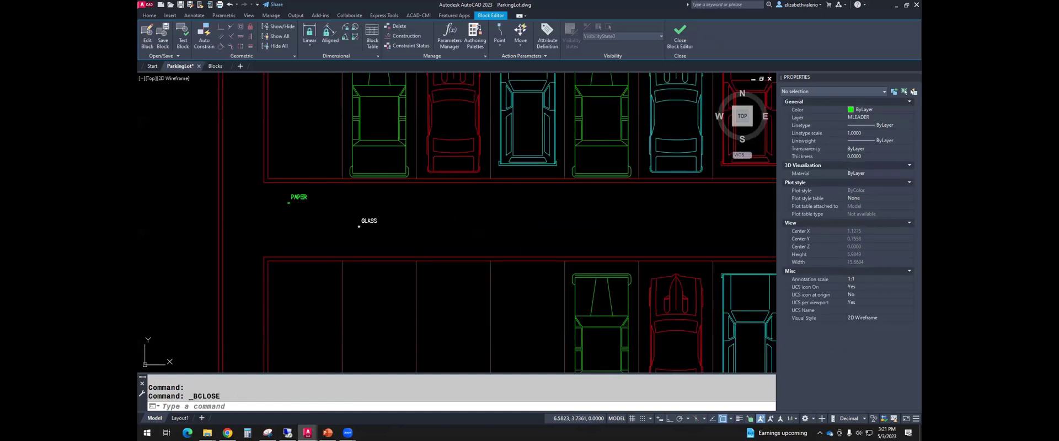
scroll(353, 223, up, 3)
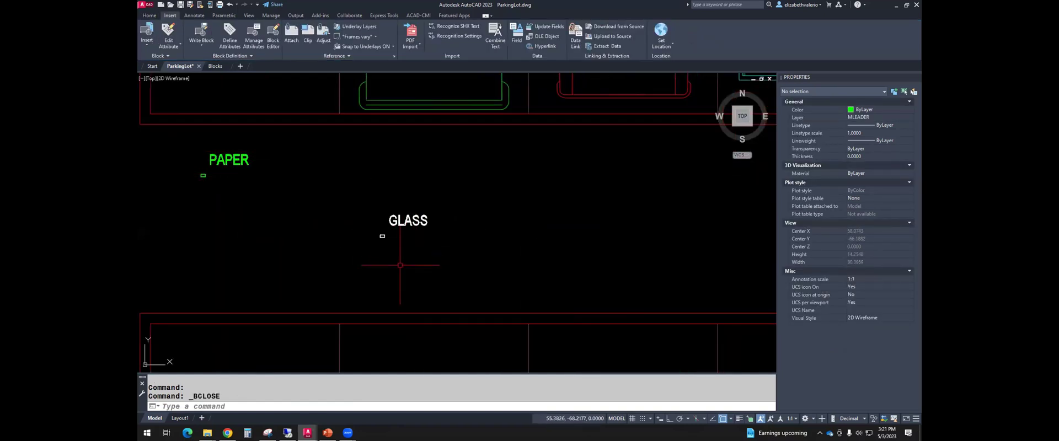
scroll(400, 265, down, 2)
middle_drag(400, 265, 389, 242)
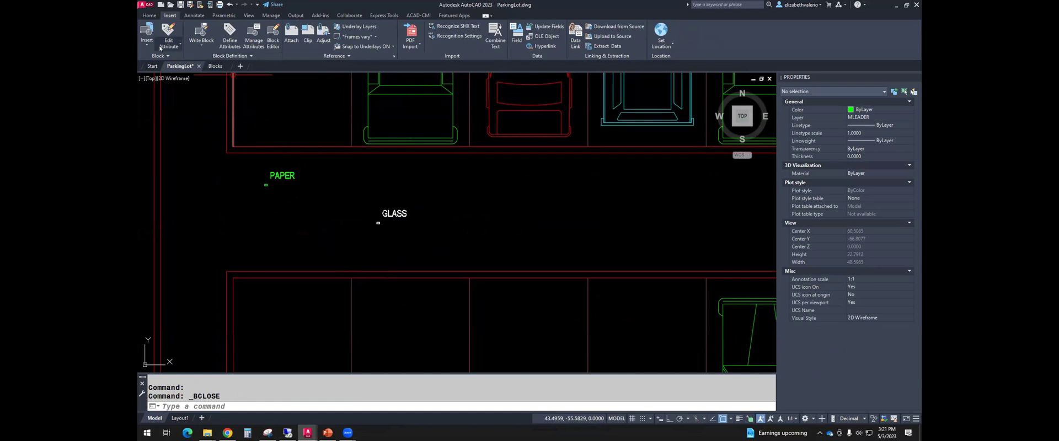
Insert a RECYCLE block in the driving aisle to the right of GLASS with the attribute value PLASTIC
click(147, 34)
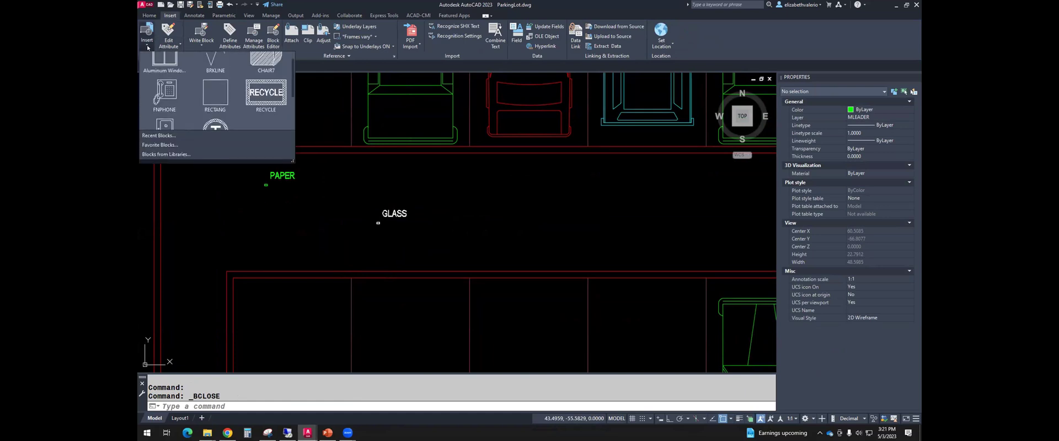
click(266, 110)
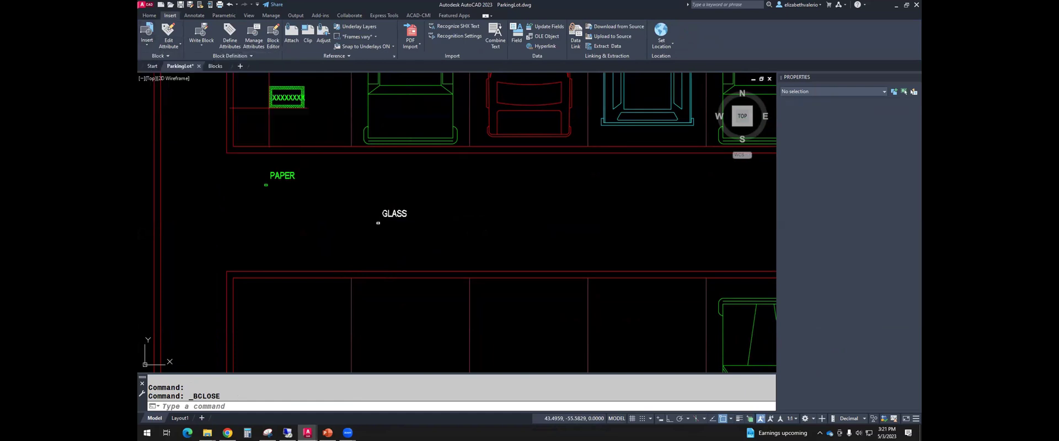
click(504, 214)
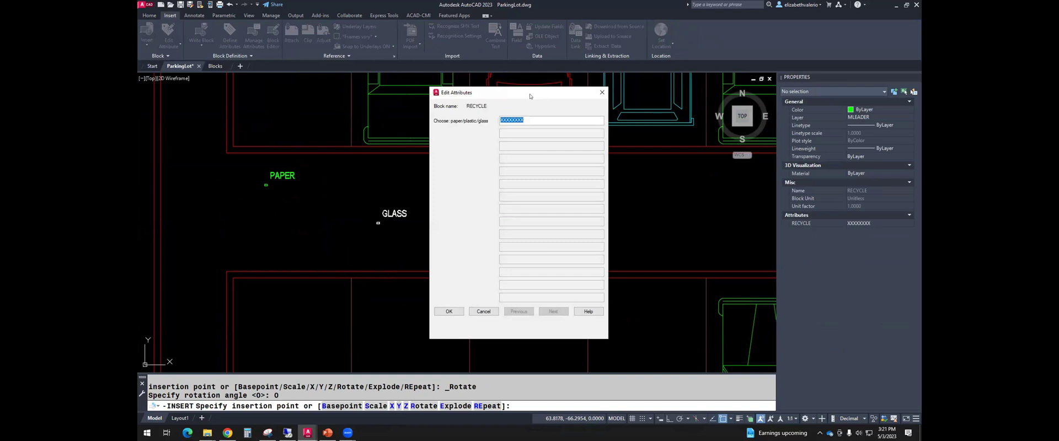
drag(527, 96, 707, 97)
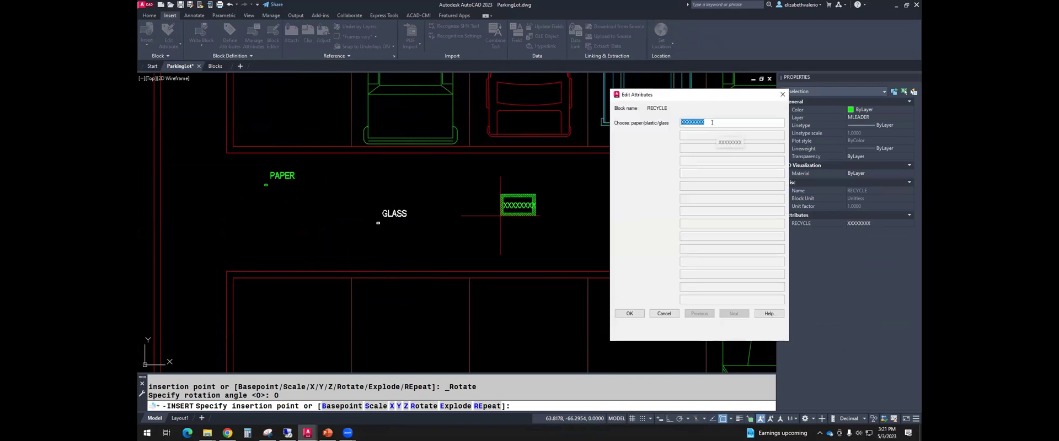
text(PLASTIC)
click(629, 313)
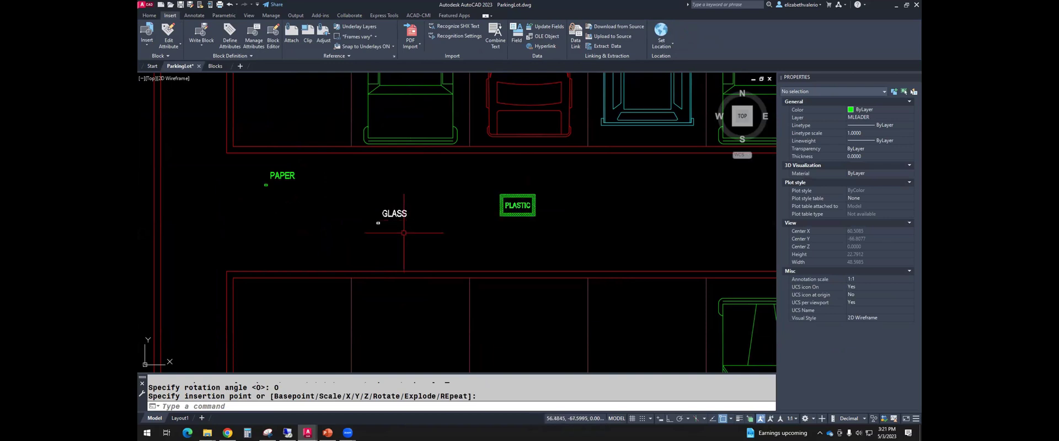
Synchronize the attributes of all RECYCLE block instances by selecting the PAPER instance
click(236, 56)
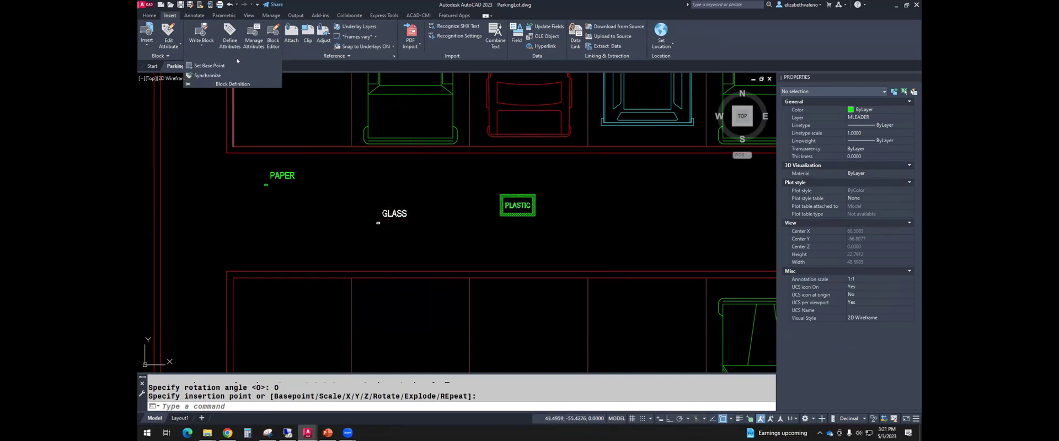
click(212, 76)
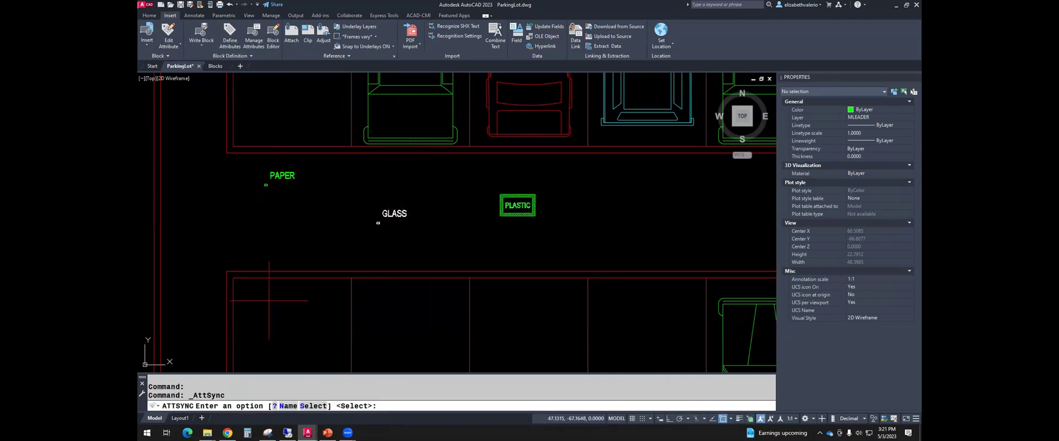
click(312, 406)
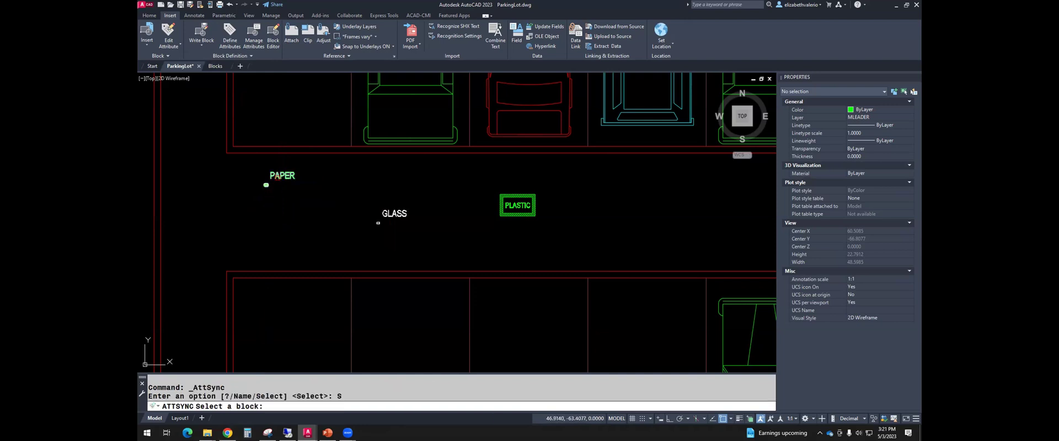
click(276, 179)
key(Return)
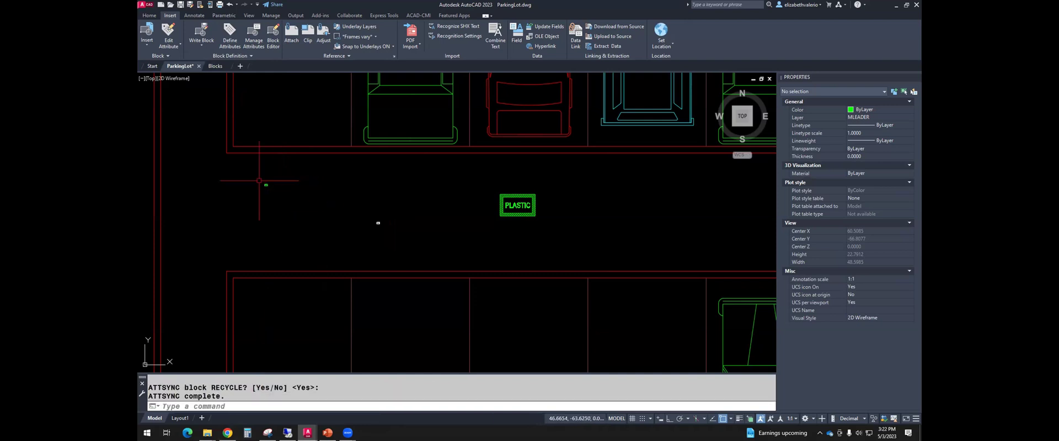
Set the X, Y and Z scale of the PAPER and GLASS block instances to 1
click(396, 238)
click(221, 178)
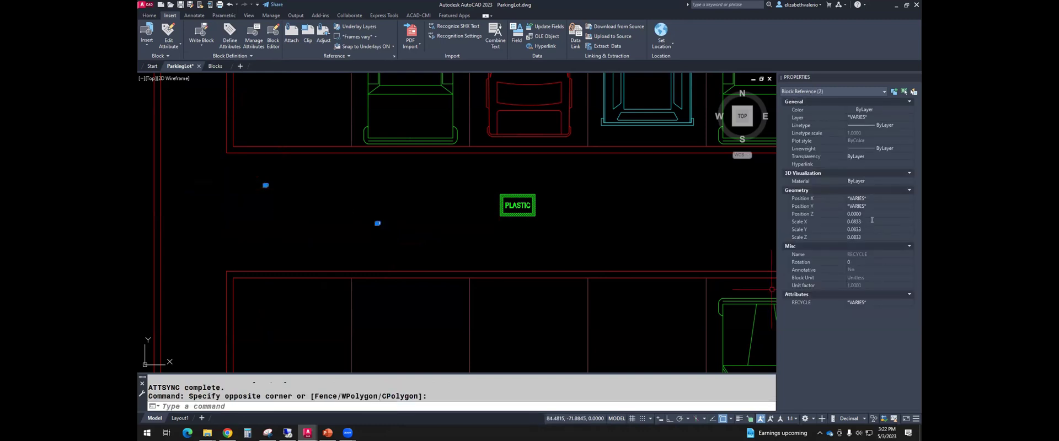
click(873, 221)
text(1)
key(Tab)
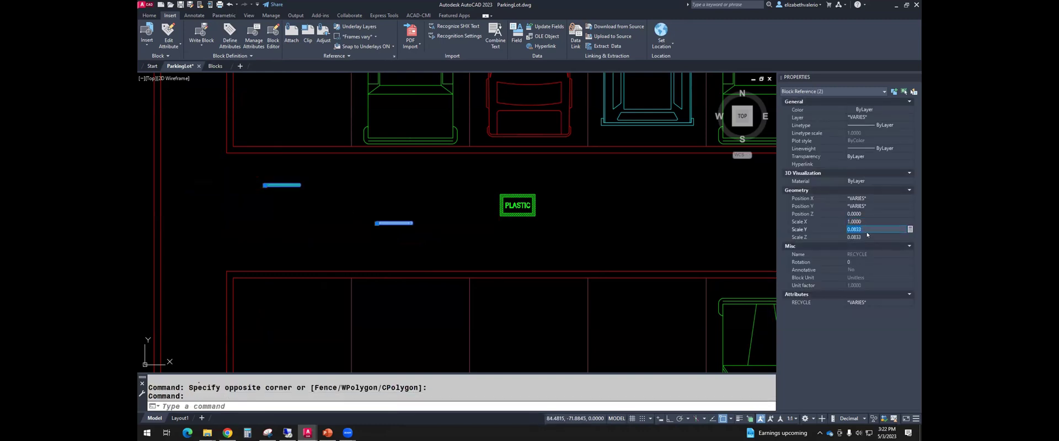
text(1)
key(Tab)
text(1)
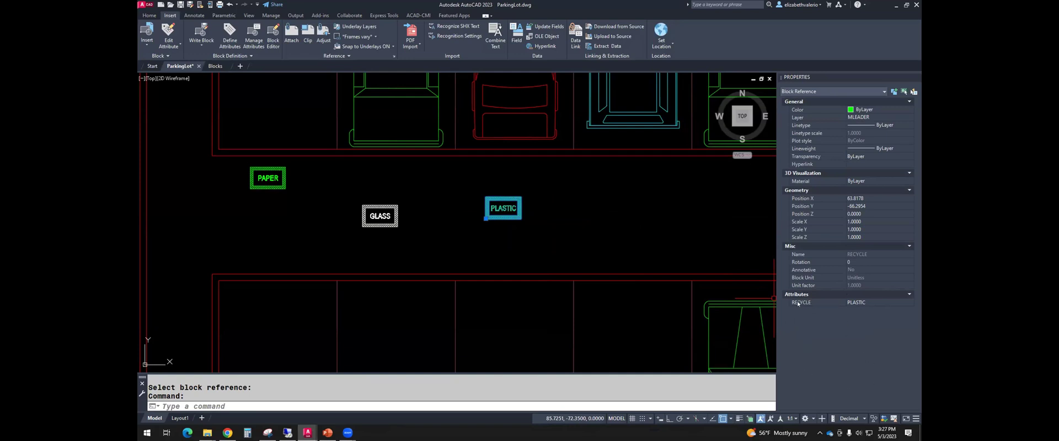
Change the attribute value of the PLASTIC block instance to CANS and clear the selection
click(874, 302)
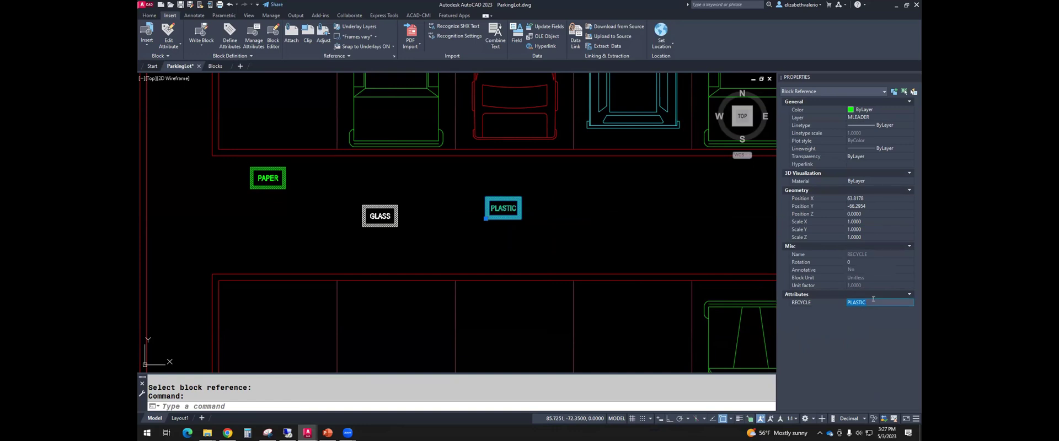
text(CAMN)
key(BackSpace)
key(BackSpace)
key(Return)
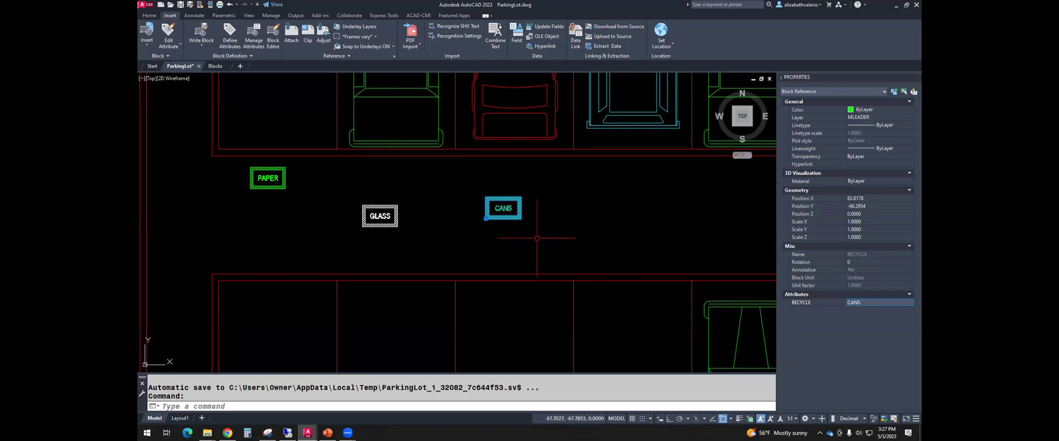
key(Escape)
key(Escape)
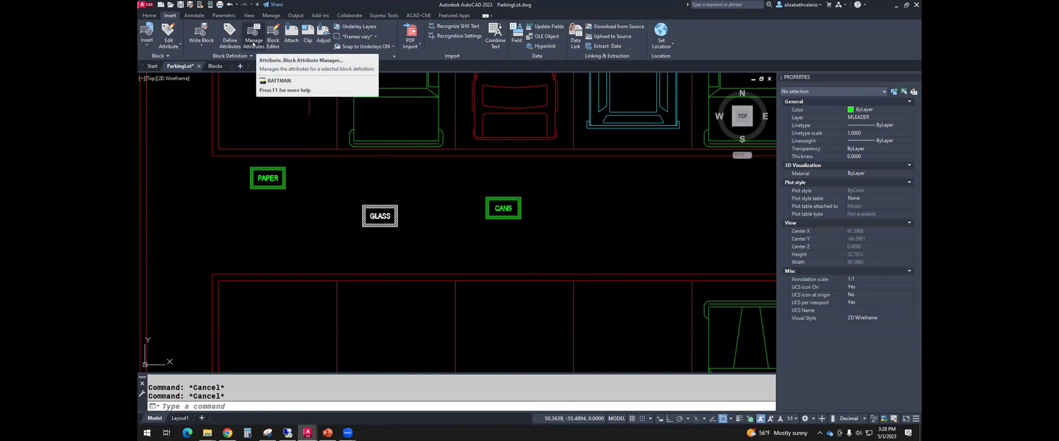
Open the RECYCLE block's attribute for editing from the Block Attribute Manager, keeping the drawing's block instances in view
click(253, 45)
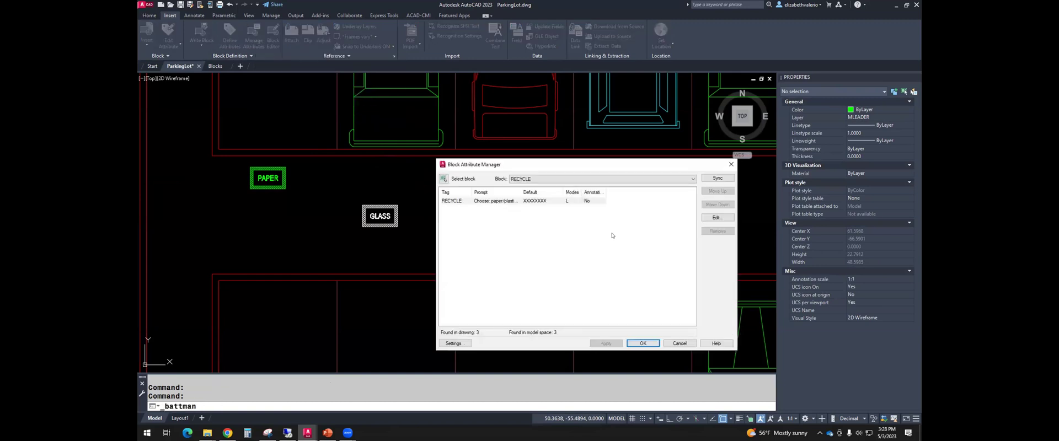
drag(578, 113, 574, 113)
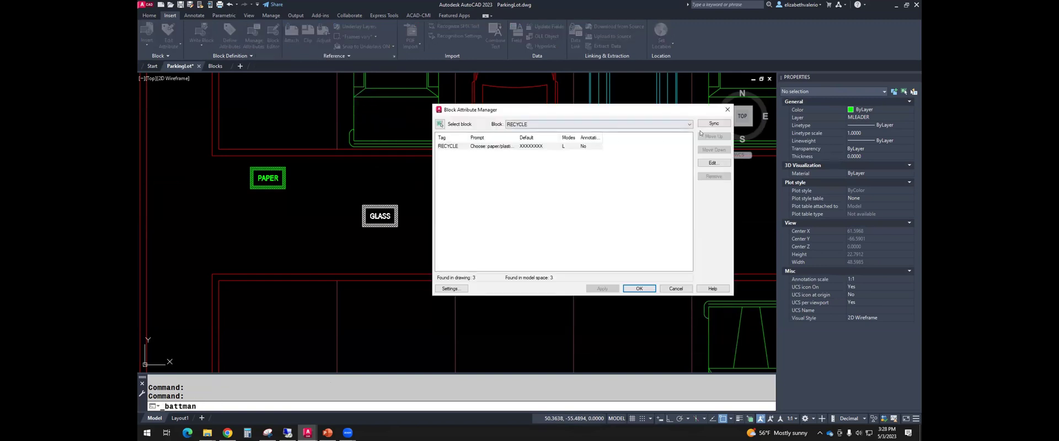
click(545, 126)
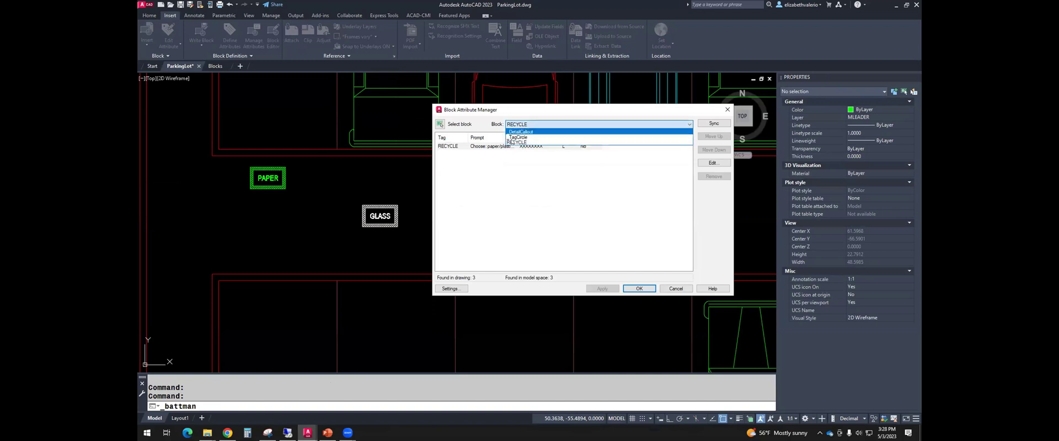
click(513, 142)
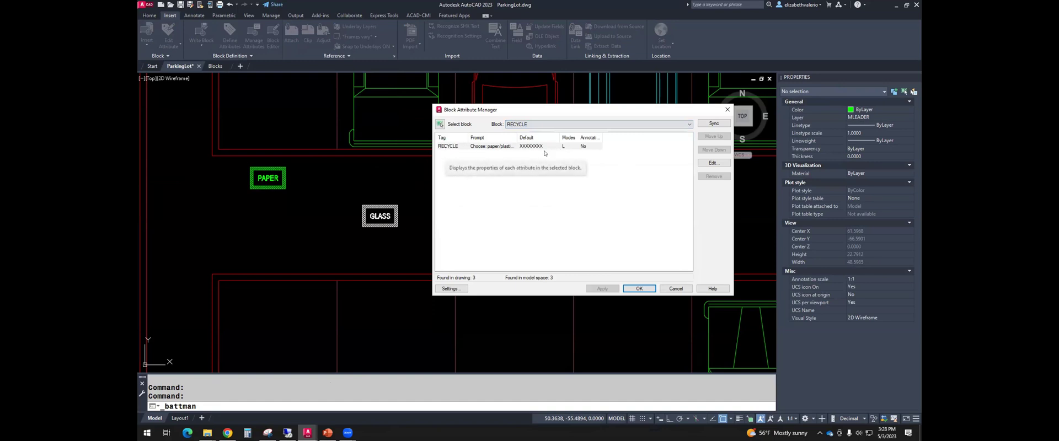
click(504, 147)
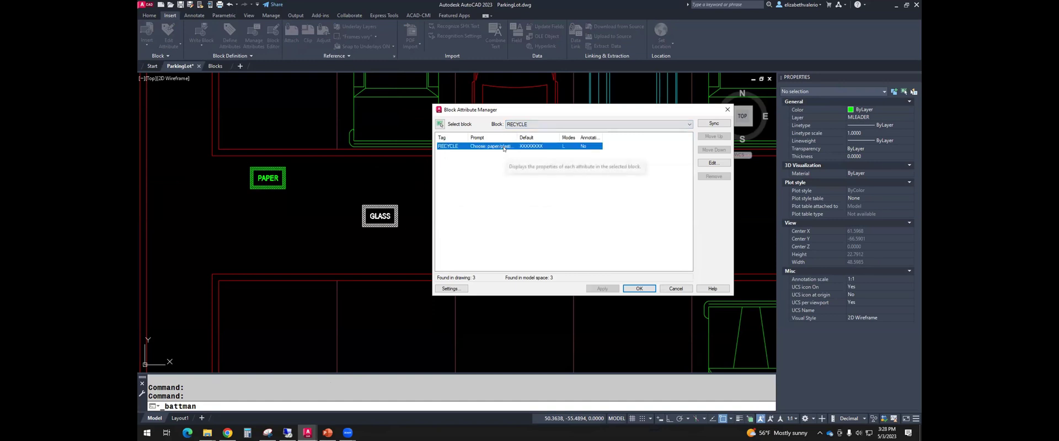
click(715, 163)
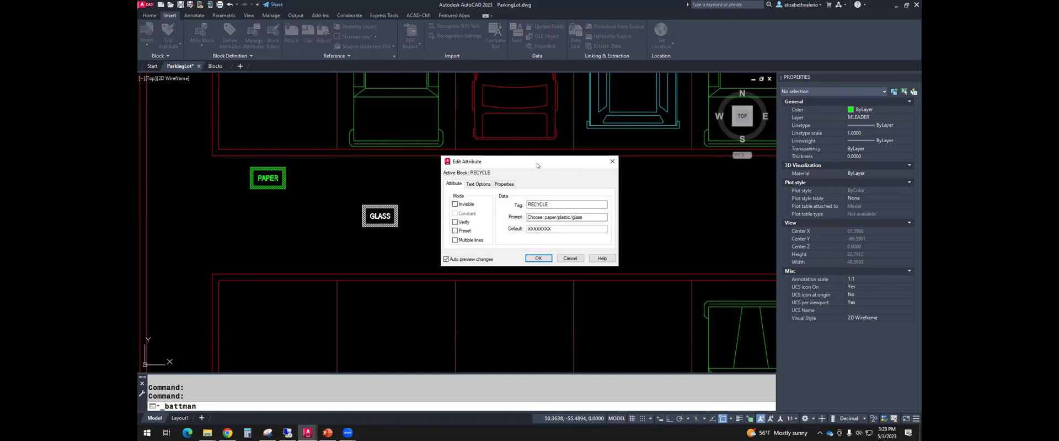
drag(537, 165, 637, 176)
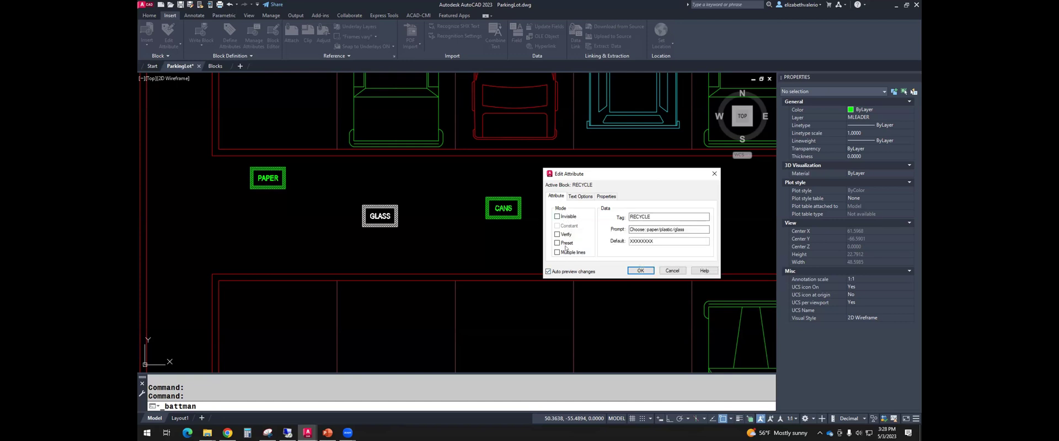
Review the text options, properties and attribute settings of the RECYCLE attribute
click(579, 197)
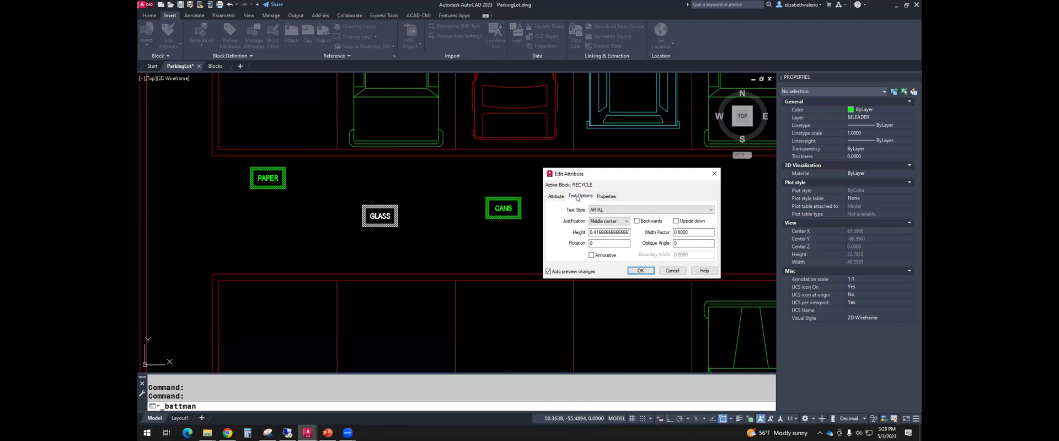
click(606, 197)
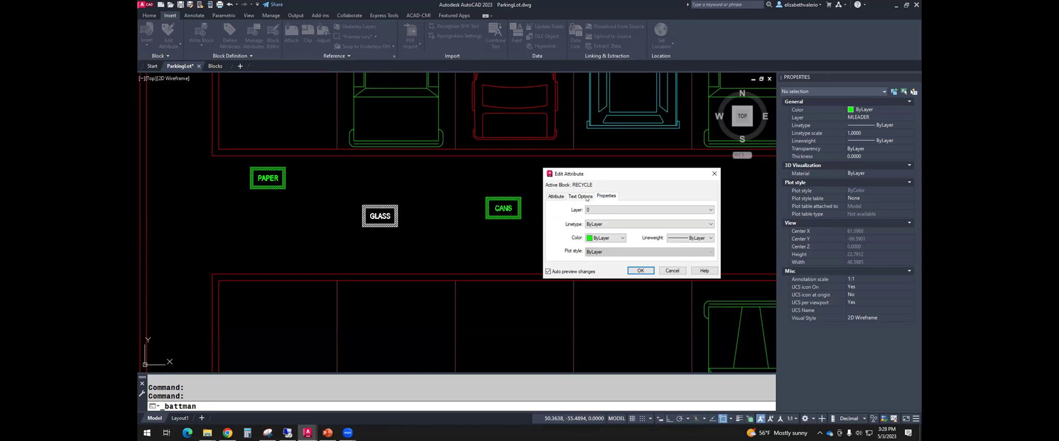
click(586, 197)
click(552, 195)
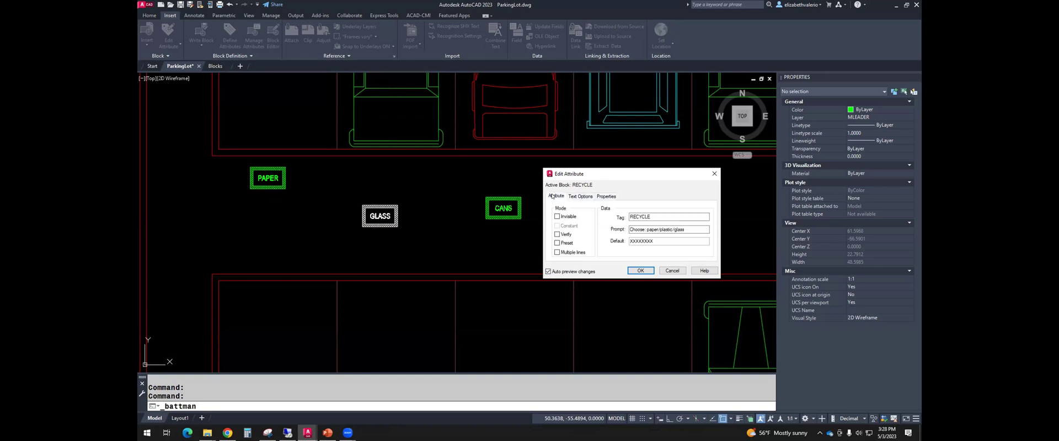
Accept the attribute settings, synchronize the RECYCLE block instances, and close the Block Attribute Manager
click(641, 271)
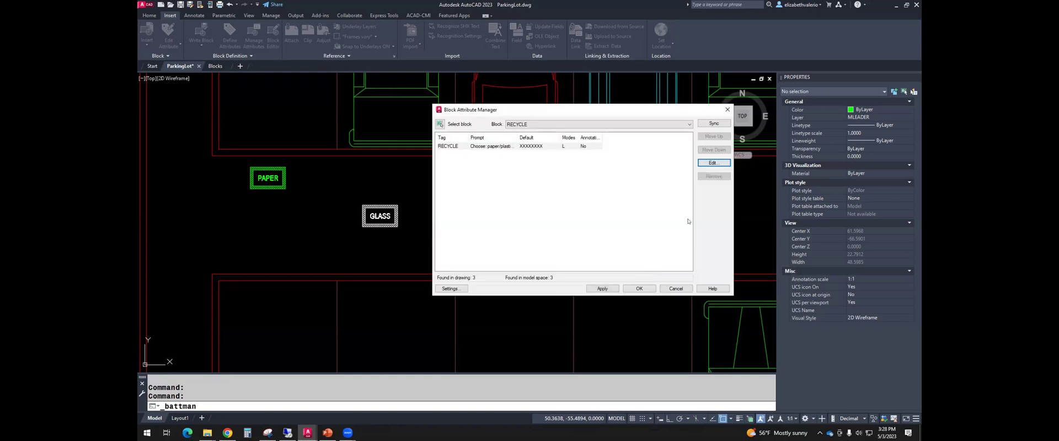
click(714, 124)
click(676, 289)
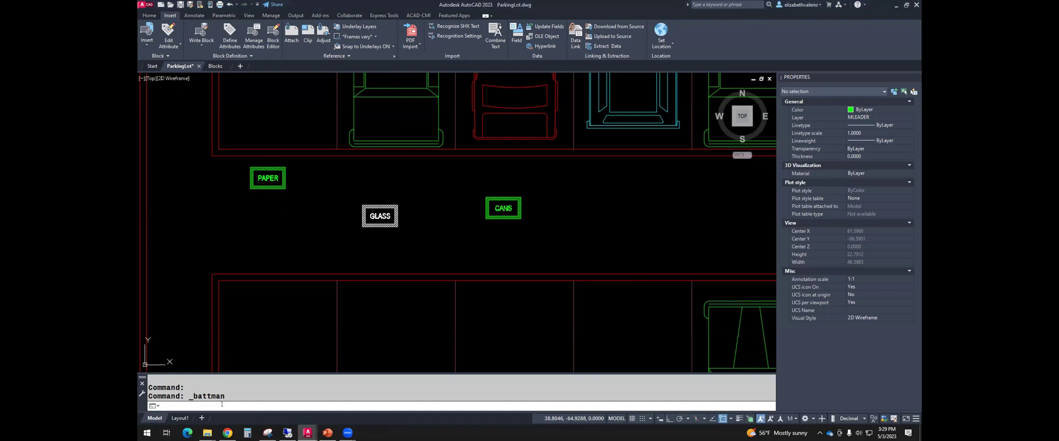
Globally change the attribute text of all RECYCLE block instances to RECYCLE with GATTE, picking the PAPER instance's attribute
text(GATTE)
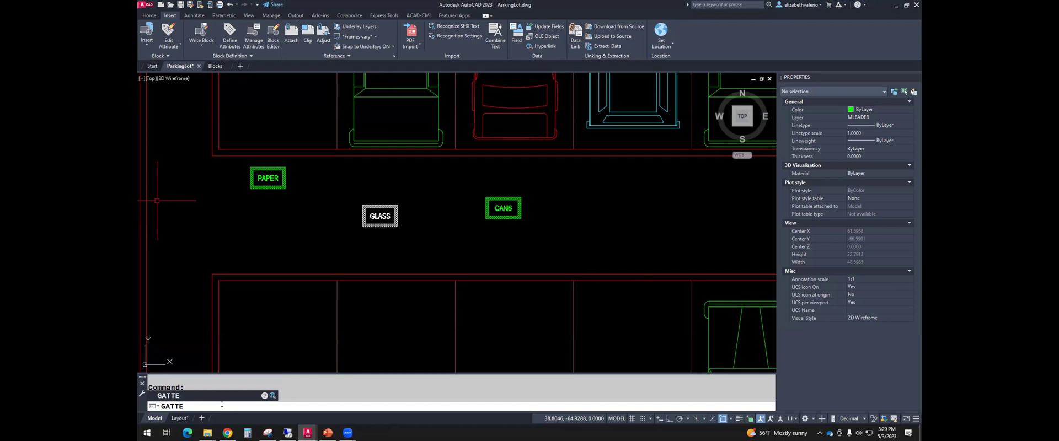
key(Return)
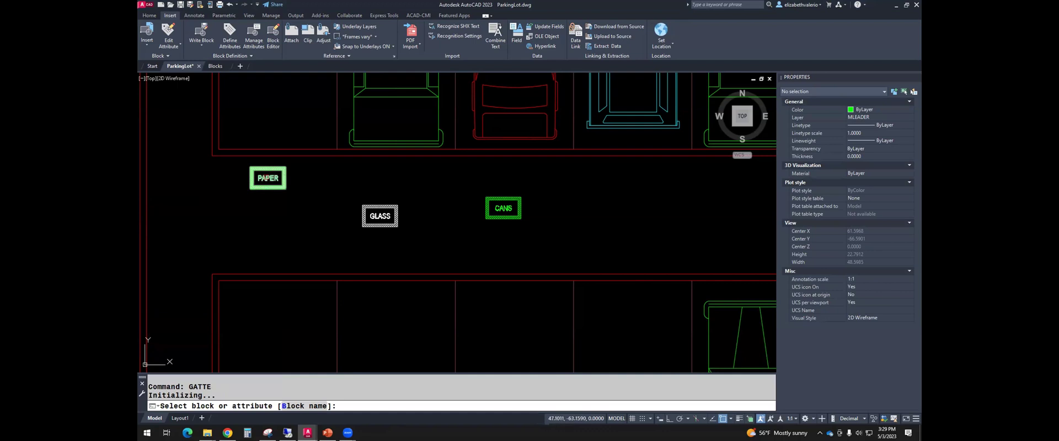
click(267, 178)
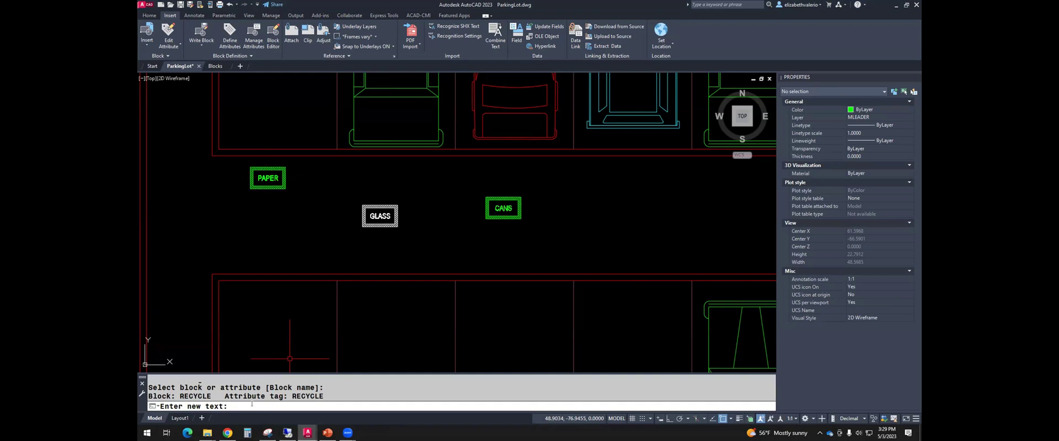
text(RECYCLE)
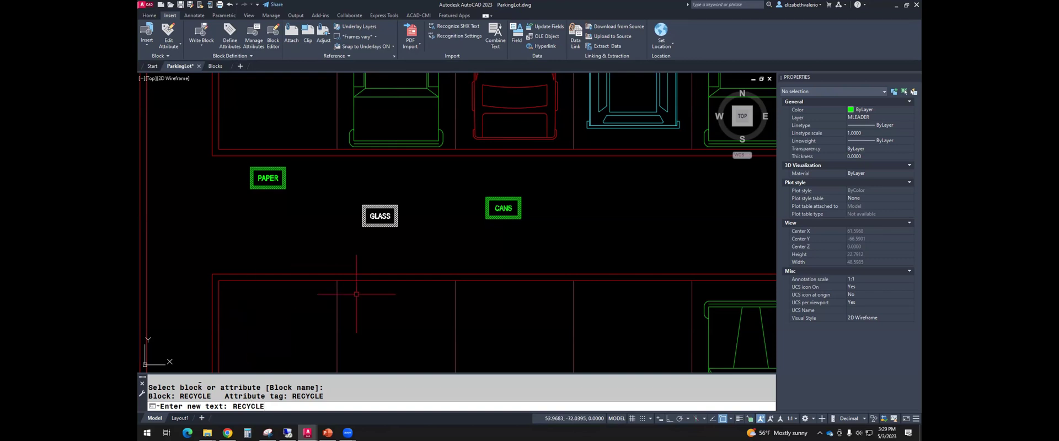
key(Return)
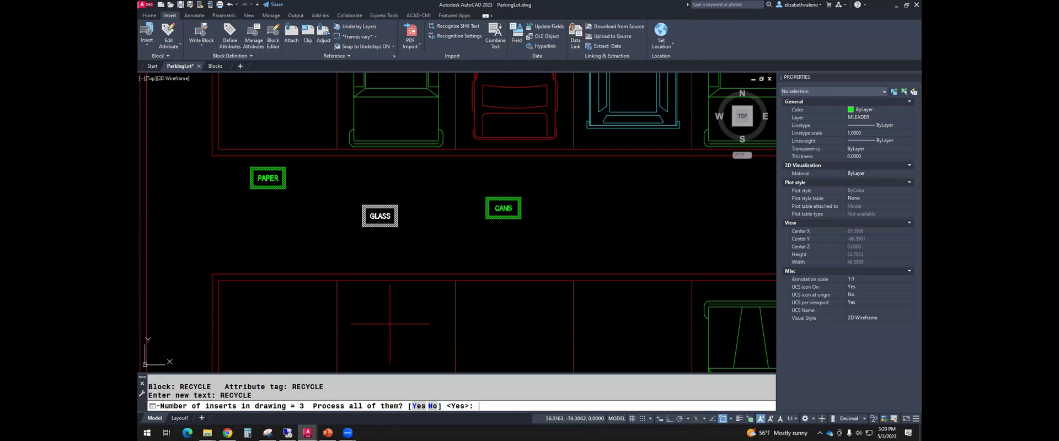
click(419, 406)
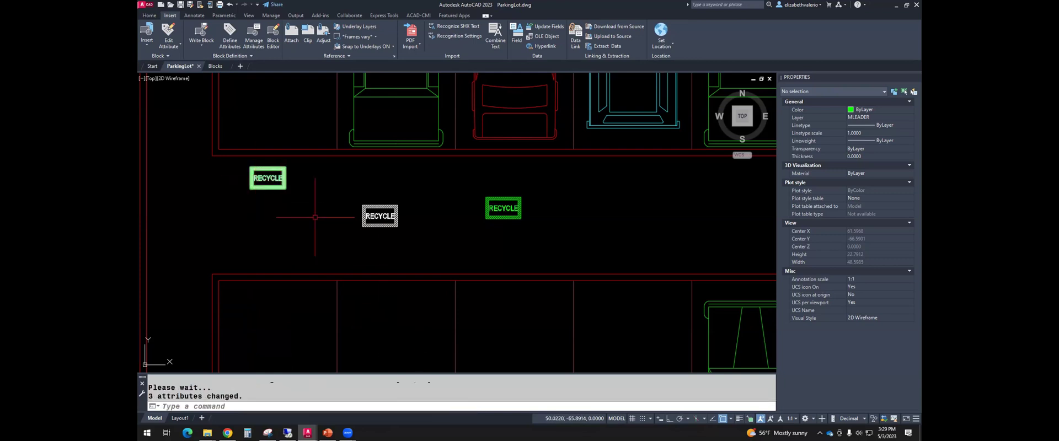